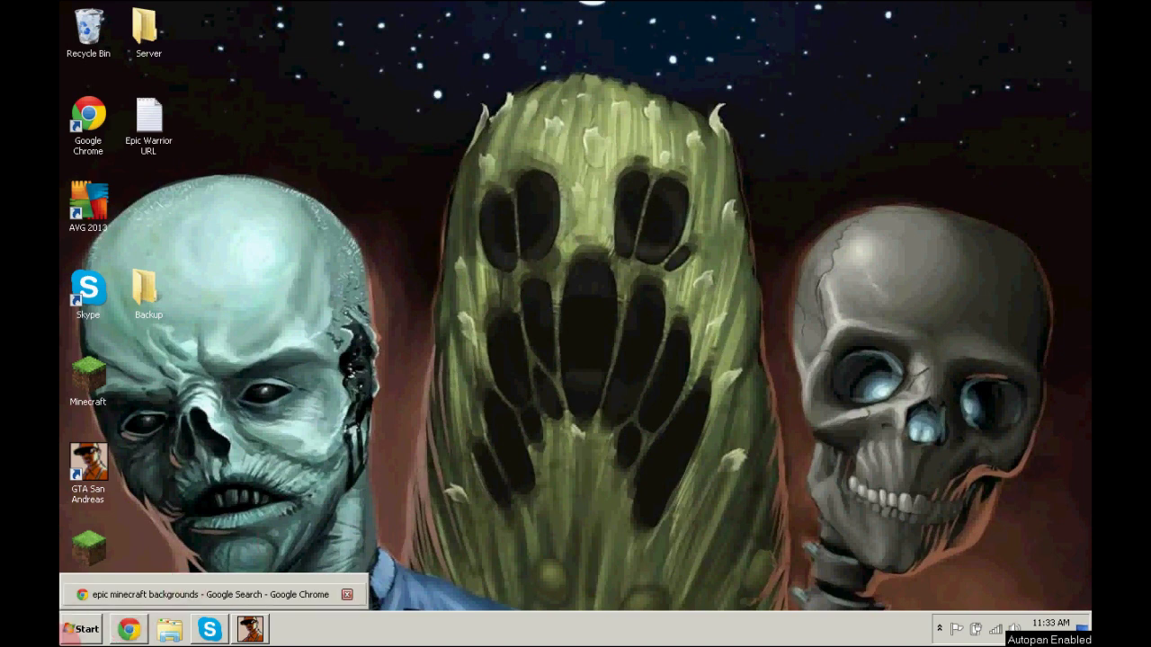
Step: Glance at the installed programs list, then return to Chrome's YouTube channel tab
click(79, 630)
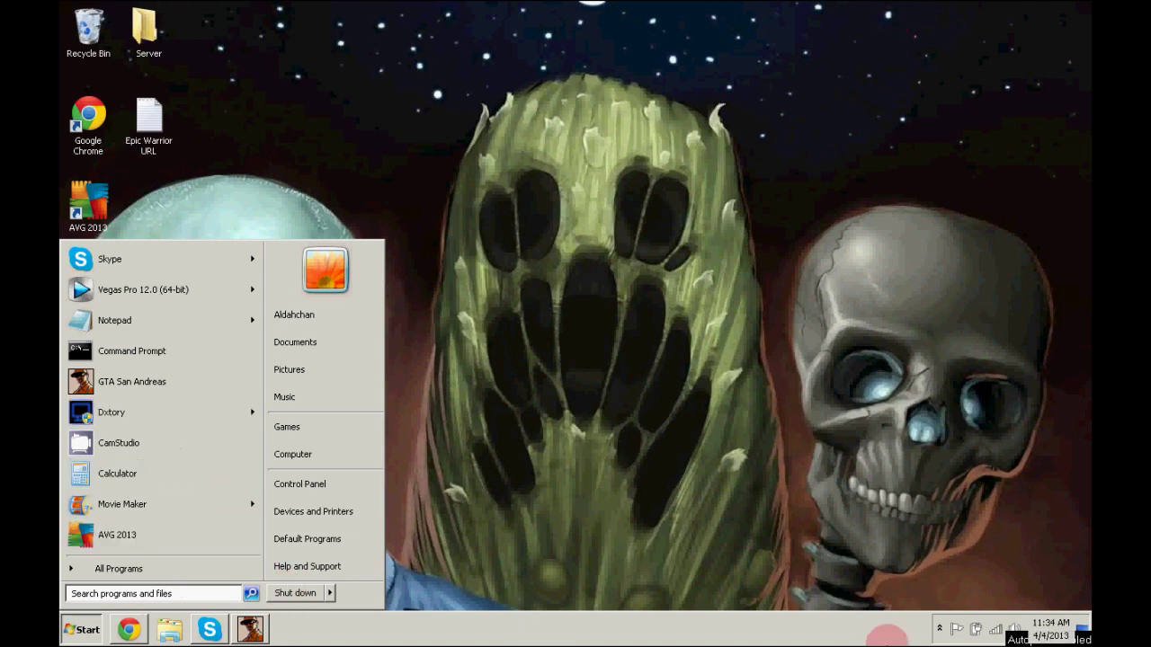
click(1015, 455)
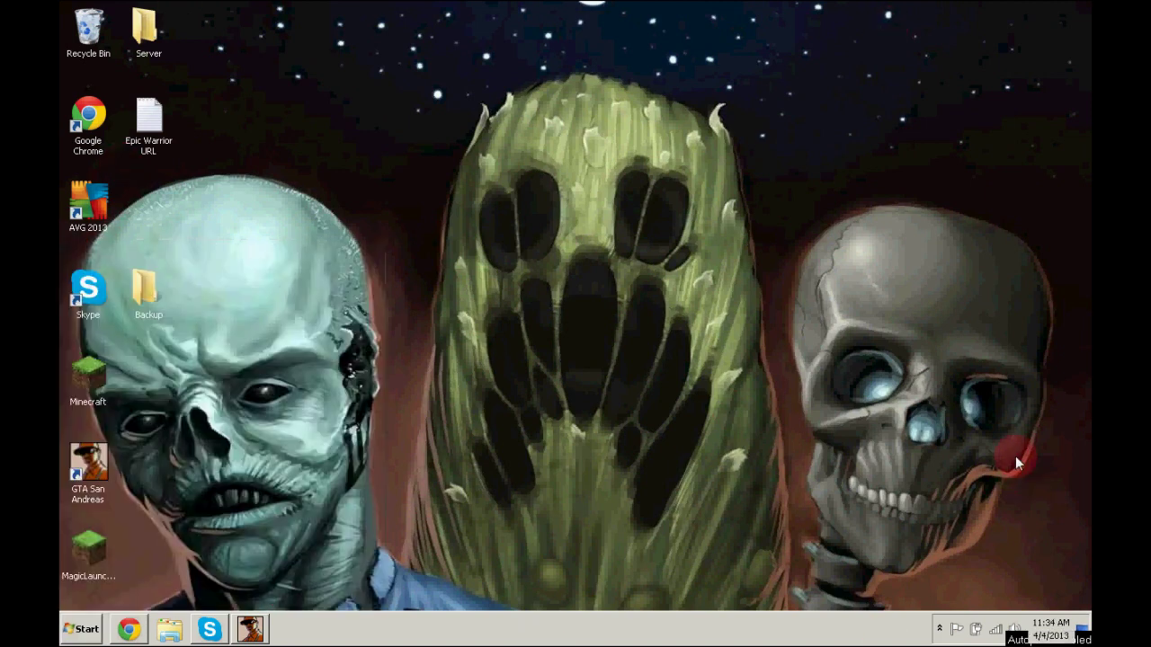
click(132, 629)
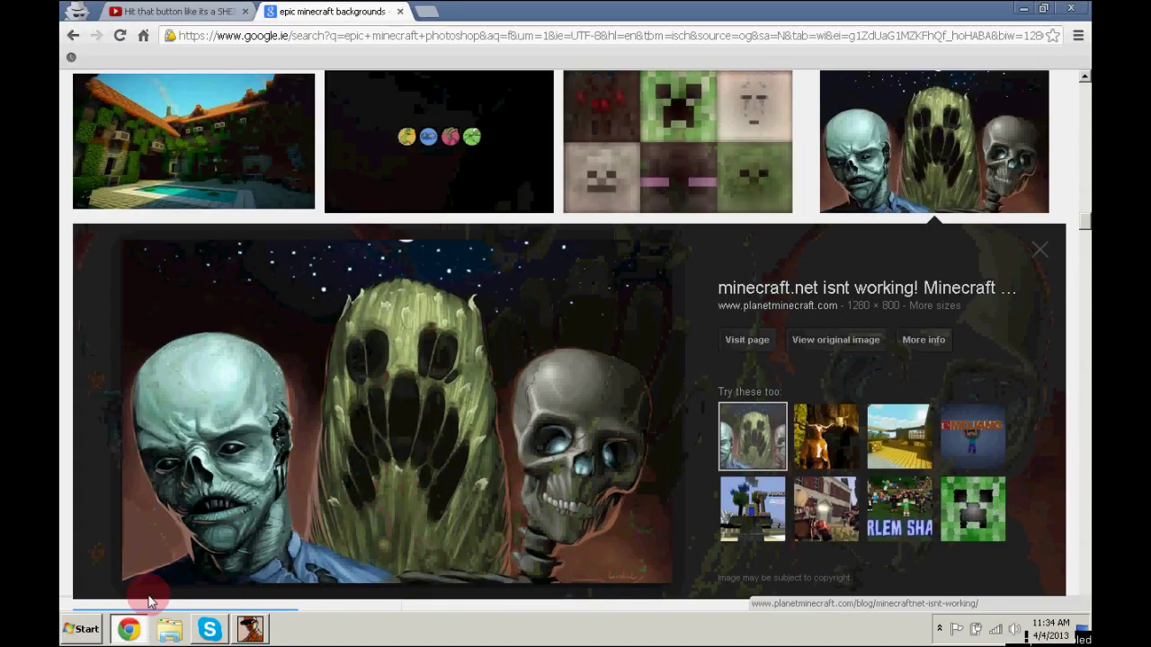
click(405, 13)
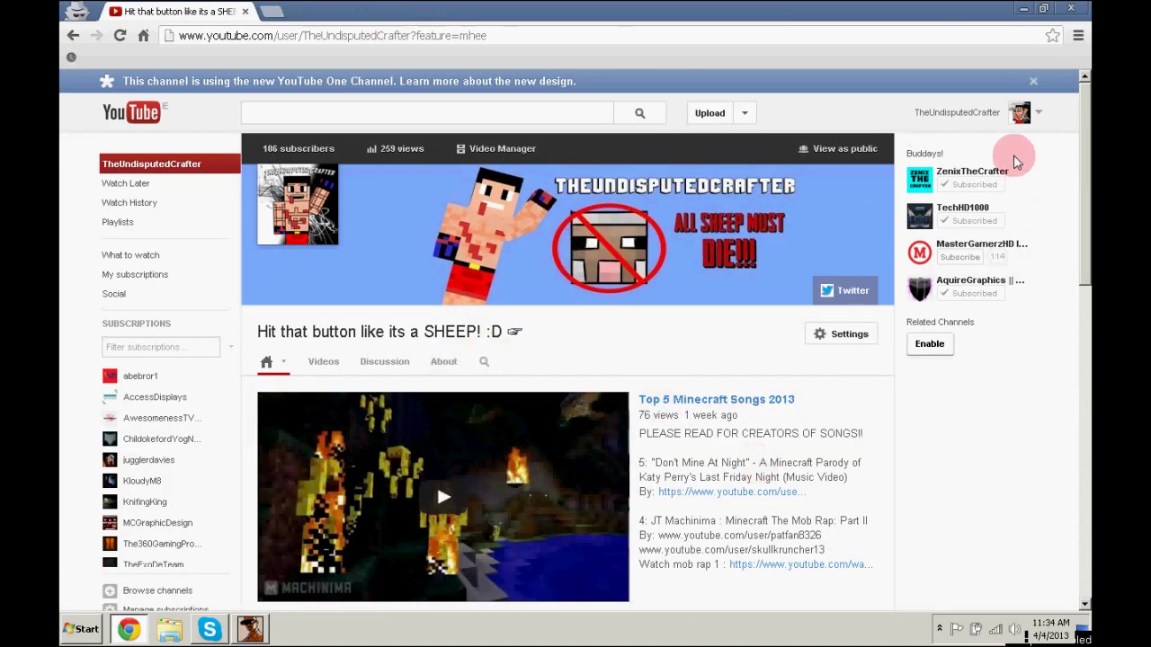
Step: Load the Dxtory 2.0.119 MediaFire link in an incognito tab and start its download
click(270, 11)
right_click(270, 35)
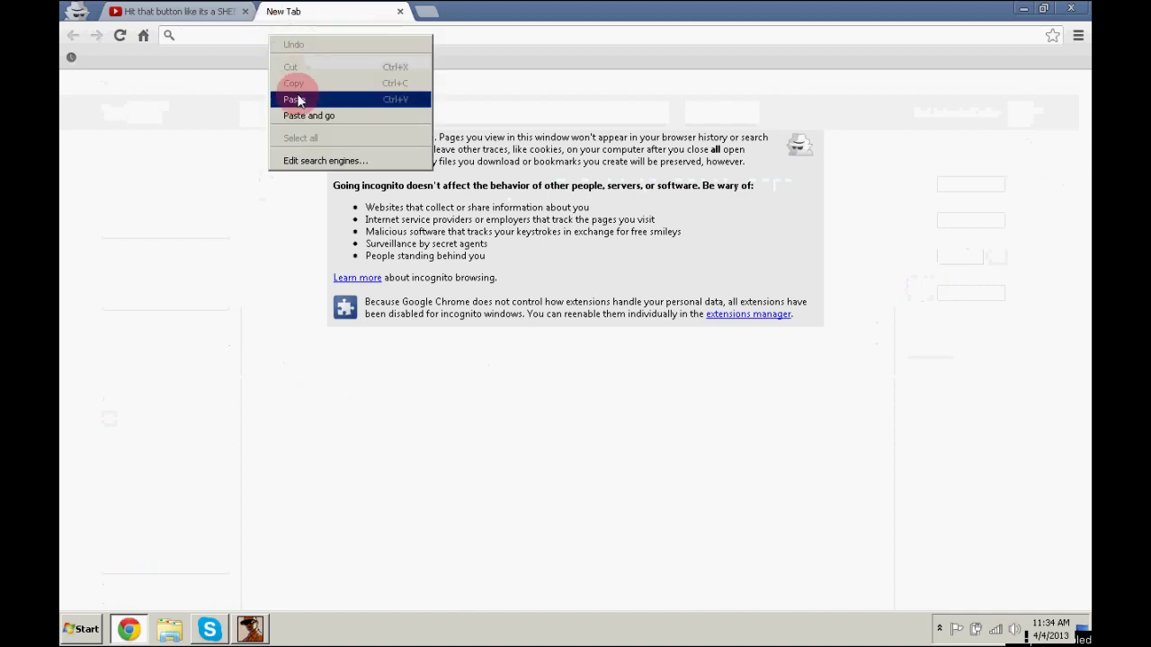
click(303, 112)
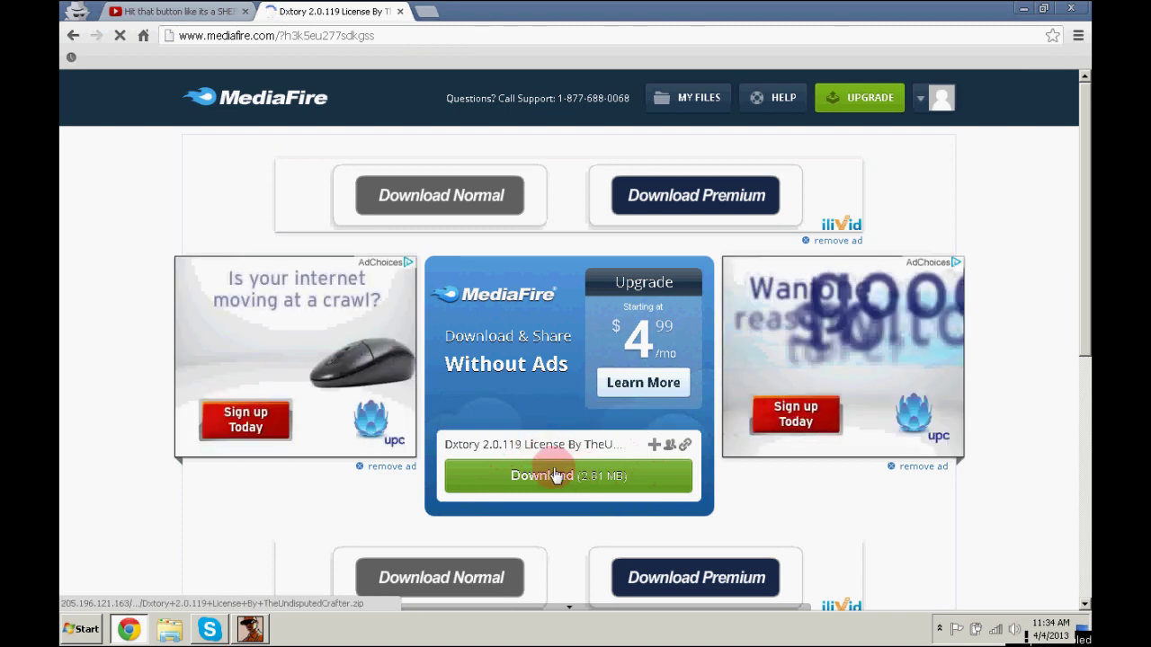
click(603, 477)
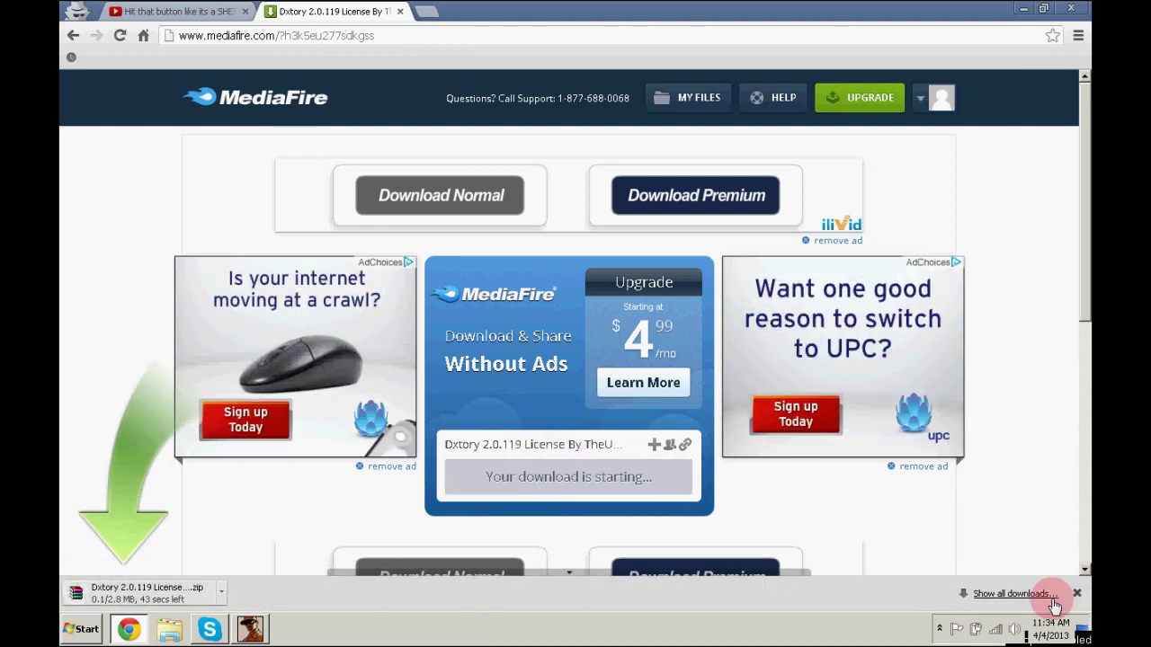
Step: Cancel and remove the duplicate Dxtory download, then bring up File Explorer
click(1025, 595)
click(400, 12)
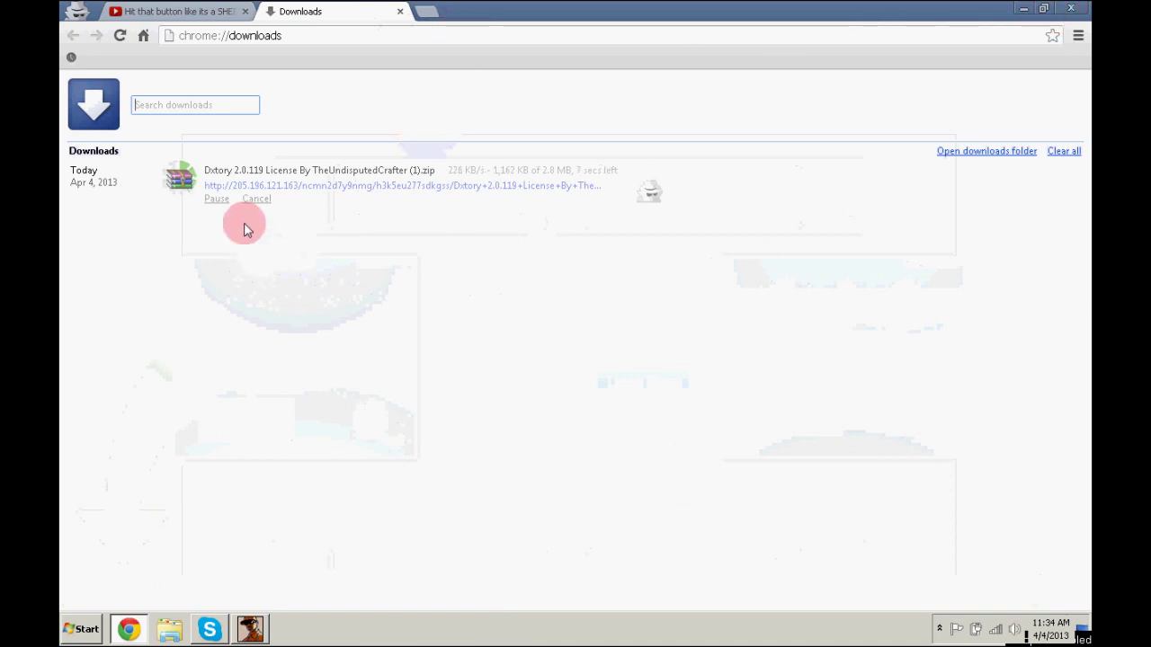
click(256, 199)
click(326, 198)
click(400, 11)
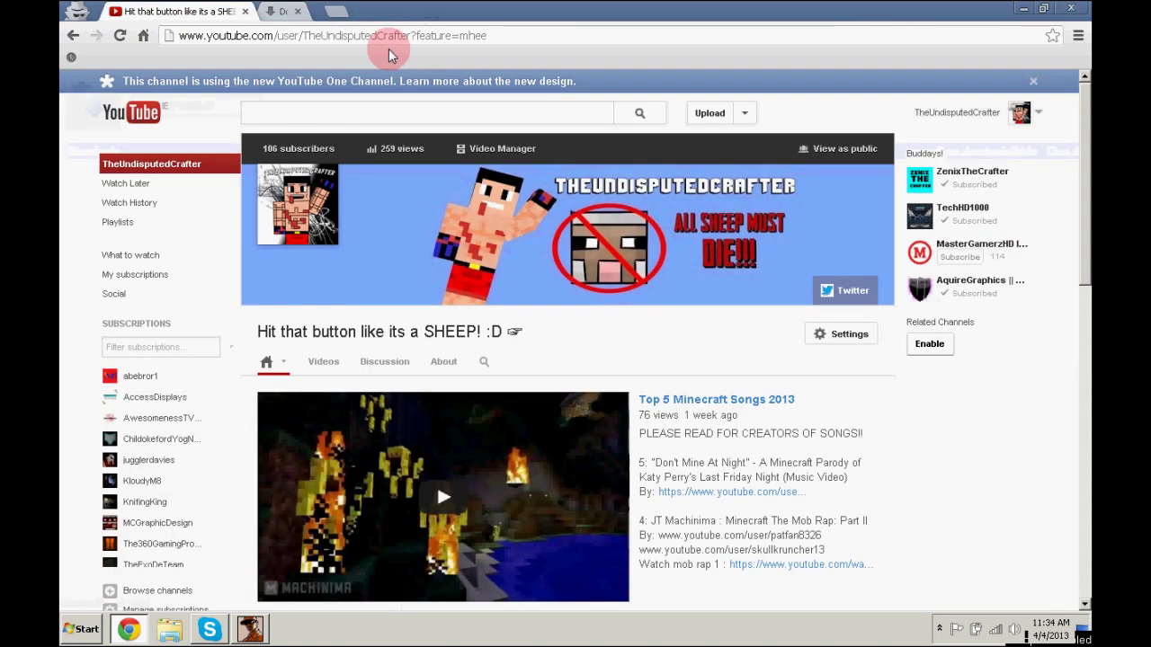
click(169, 630)
Step: Open the Dxtory zip from Downloads and drag its licence file and setup onto the desktop
click(369, 169)
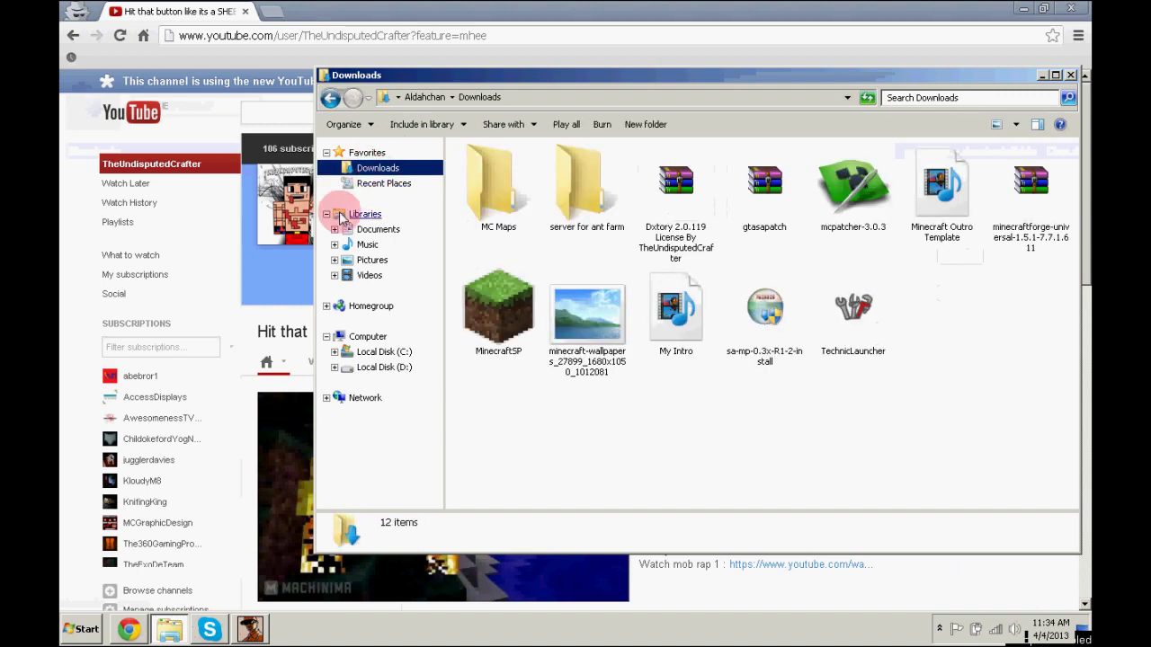
double_click(685, 219)
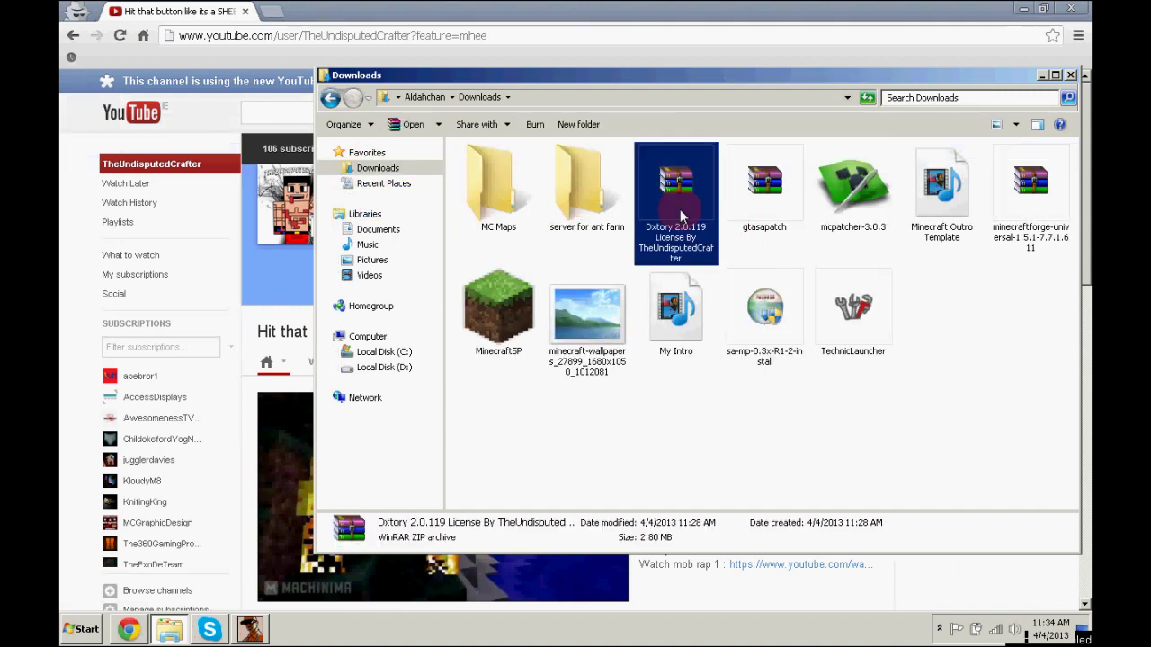
click(1023, 8)
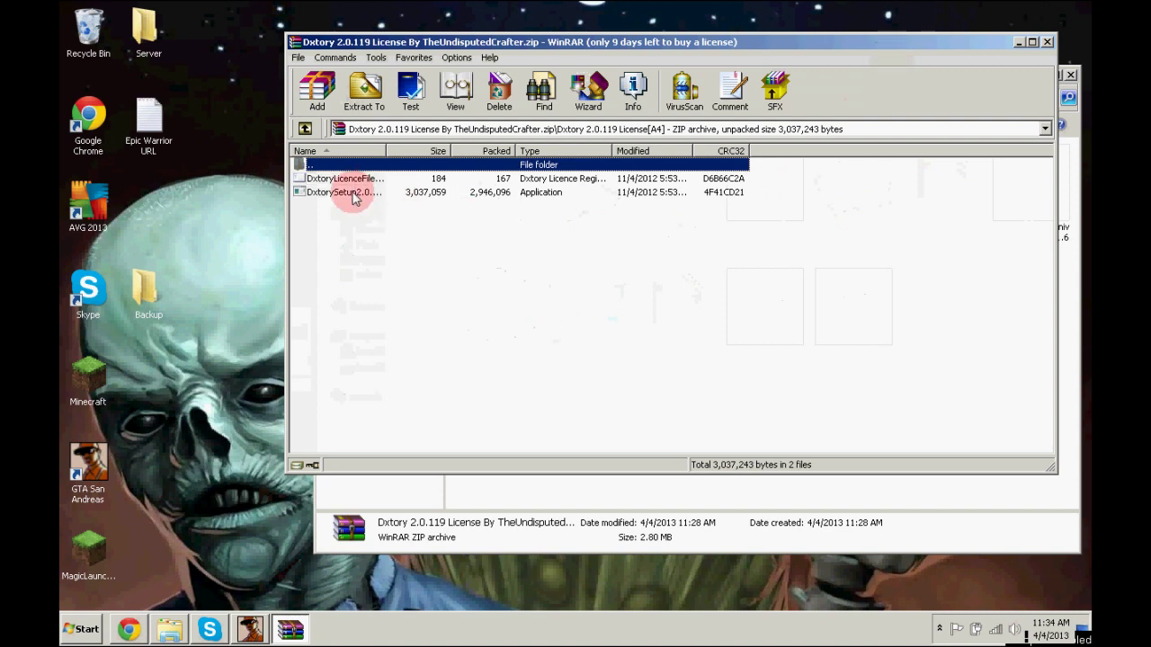
drag(372, 231, 360, 175)
drag(210, 206, 207, 220)
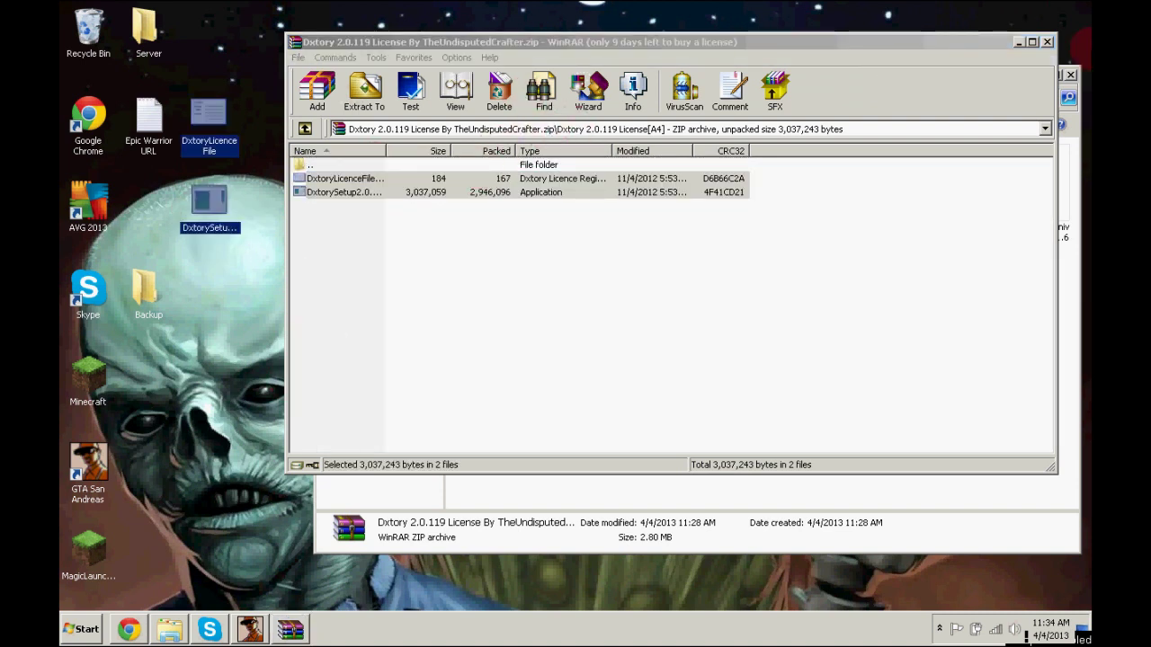
click(1046, 42)
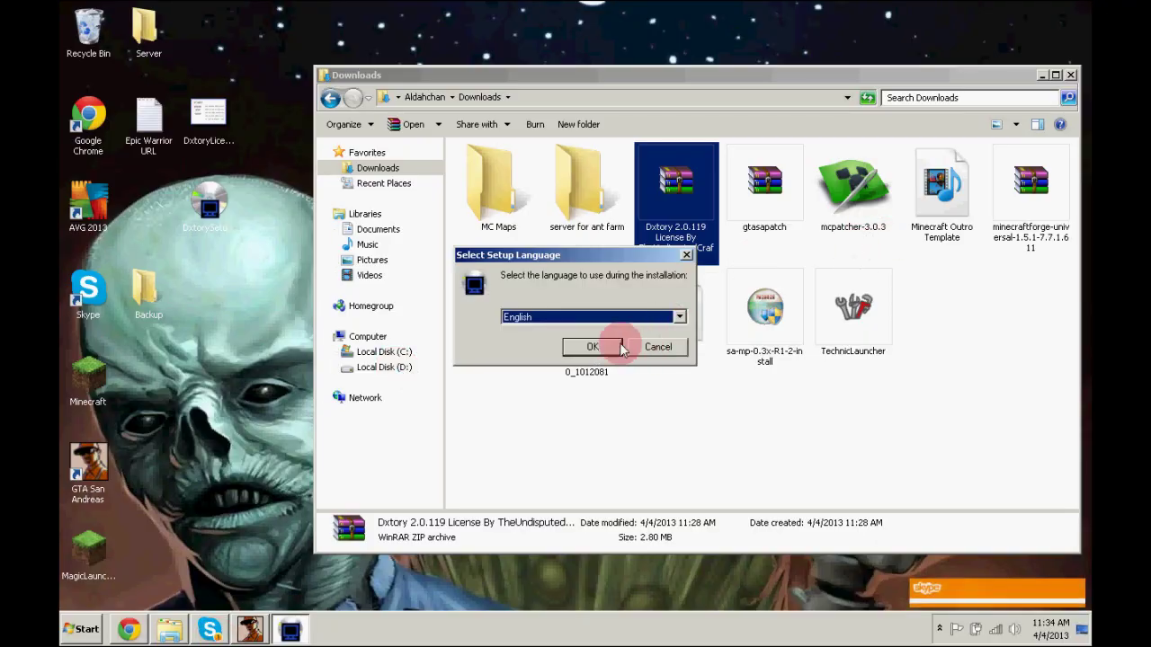
Step: Launch DxtorySetup and confirm English in the Select Setup Language dialog
click(609, 352)
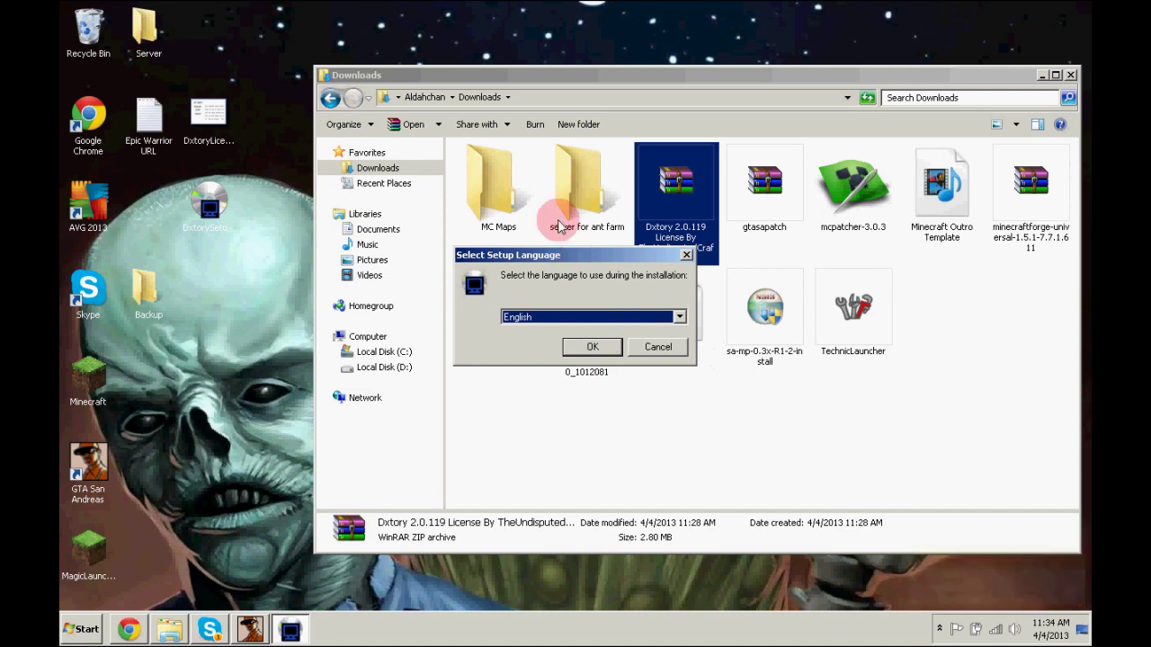
click(1043, 74)
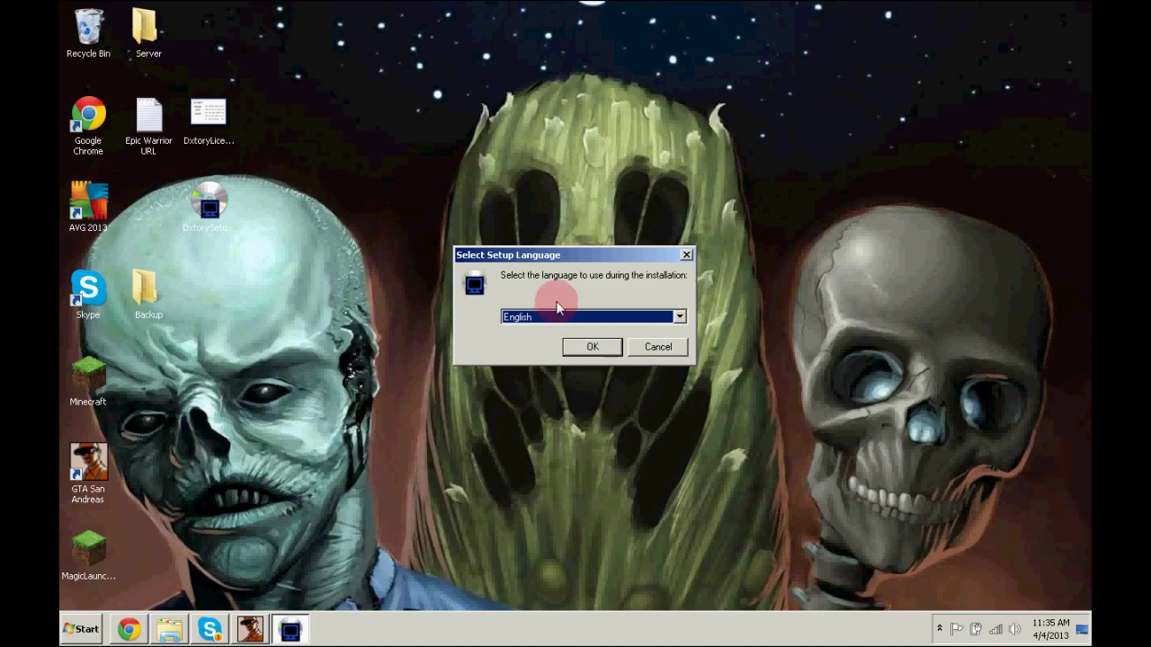
mouse_move(259, 306)
mouse_down()
mouse_move(212, 132)
mouse_move(570, 125)
mouse_up()
drag(625, 260, 695, 282)
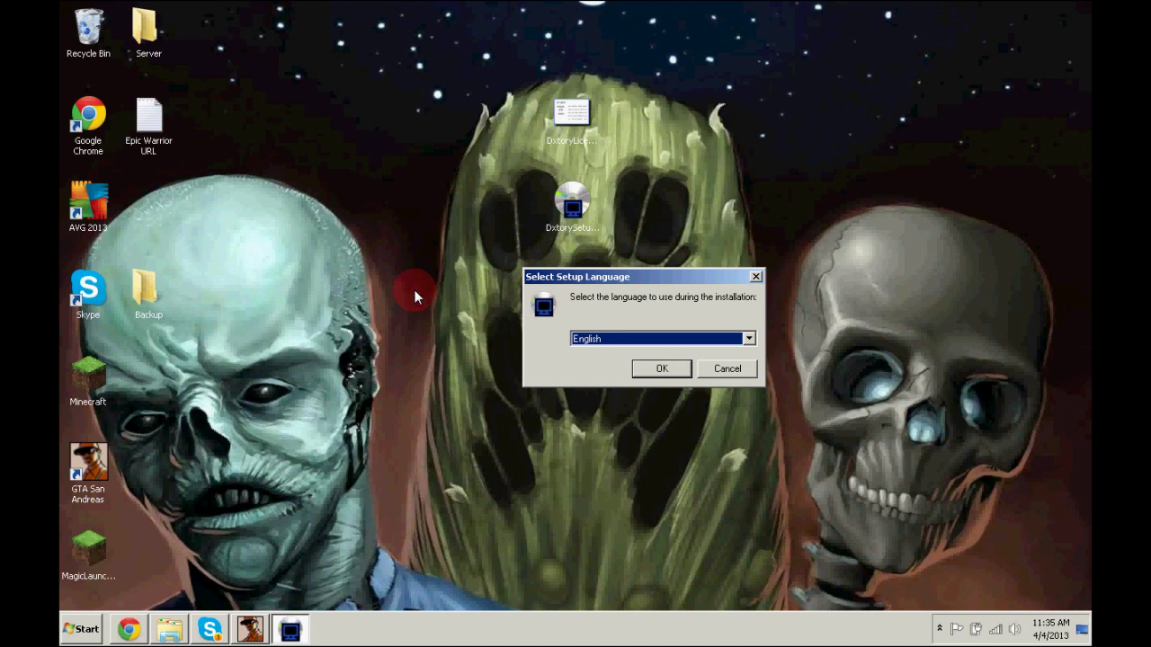
click(750, 340)
click(661, 370)
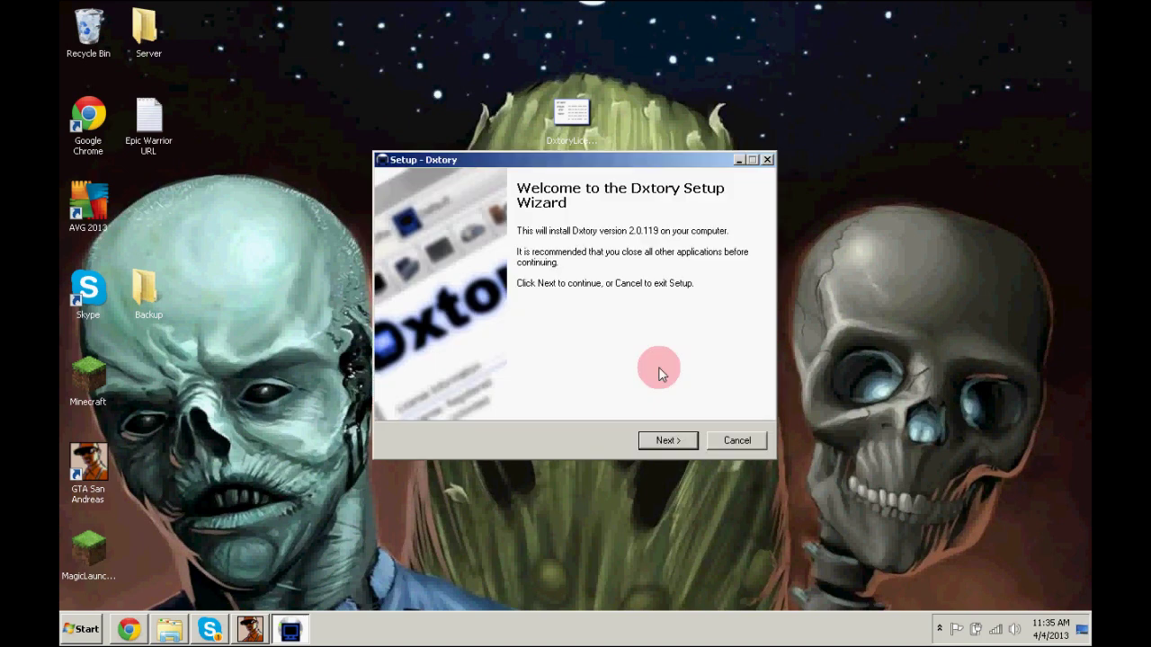
Step: Accept the Dxtory licence agreement and examine the default install path
click(661, 441)
click(412, 391)
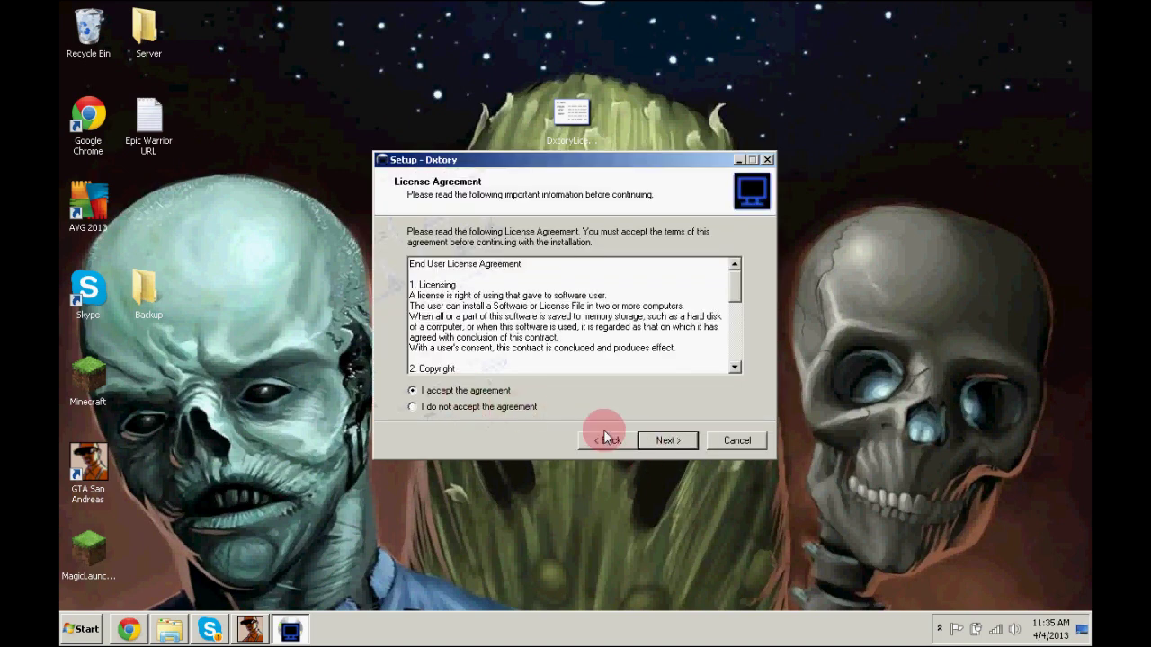
click(667, 441)
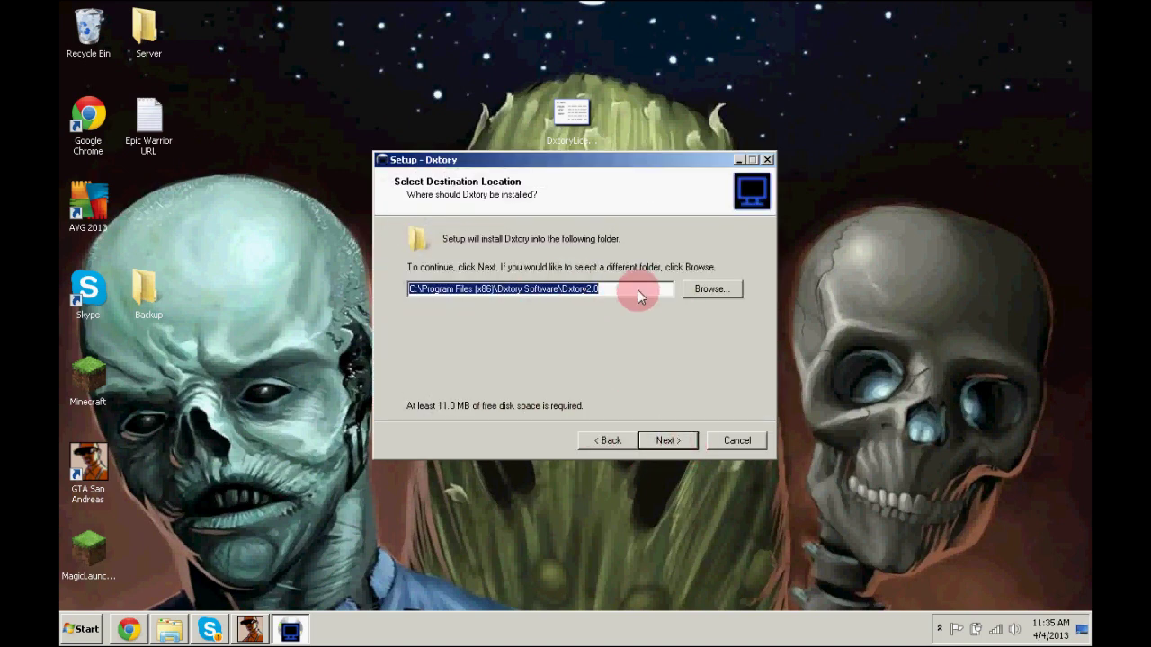
click(626, 291)
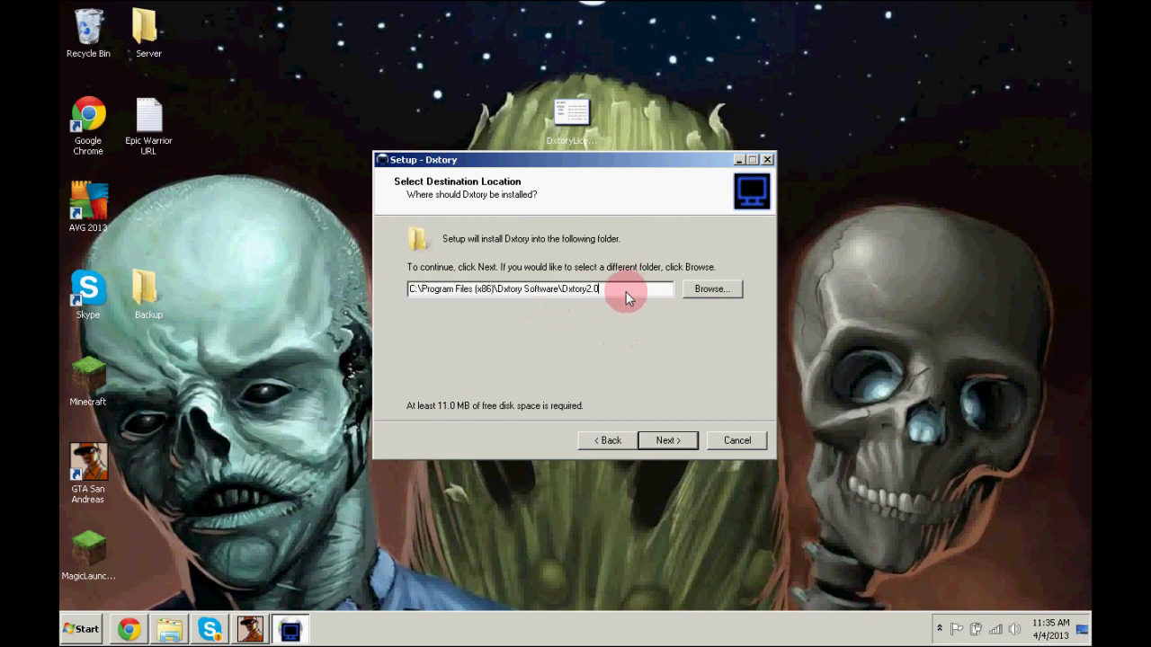
mouse_move(460, 293)
mouse_down()
mouse_move(326, 283)
mouse_move(578, 290)
mouse_up()
drag(648, 288, 316, 304)
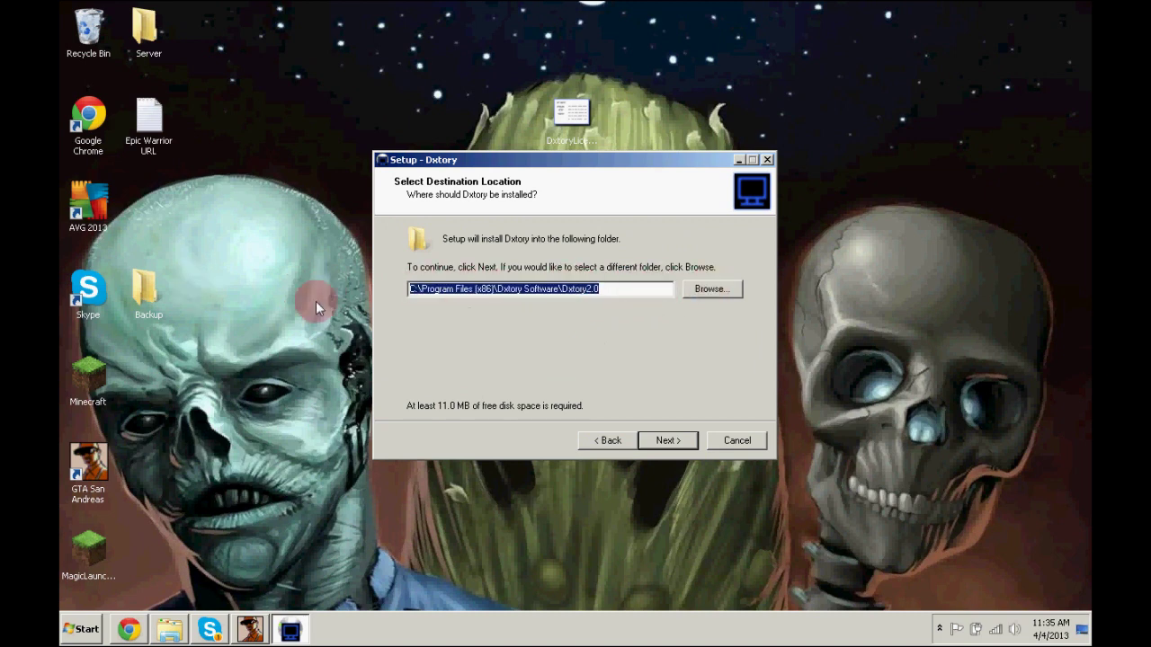
click(475, 294)
mouse_move(485, 292)
mouse_down()
mouse_move(422, 289)
mouse_move(650, 298)
mouse_up()
click(632, 294)
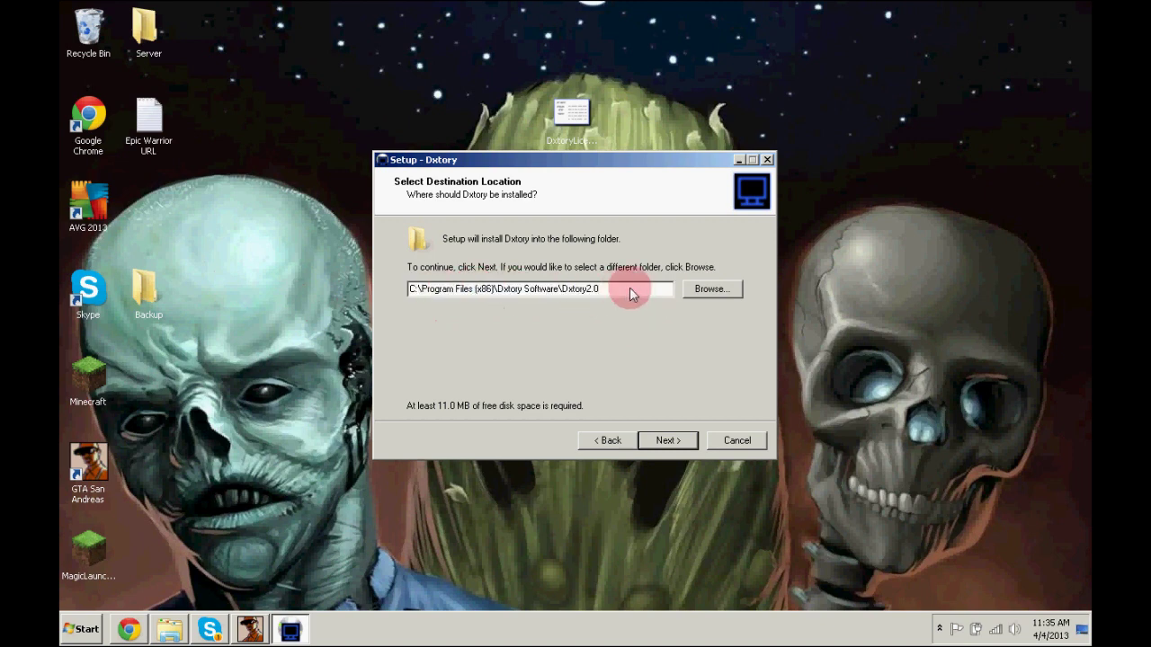
Step: Continue to the Start Menu folder page, then cancel and exit Setup without installing
click(675, 440)
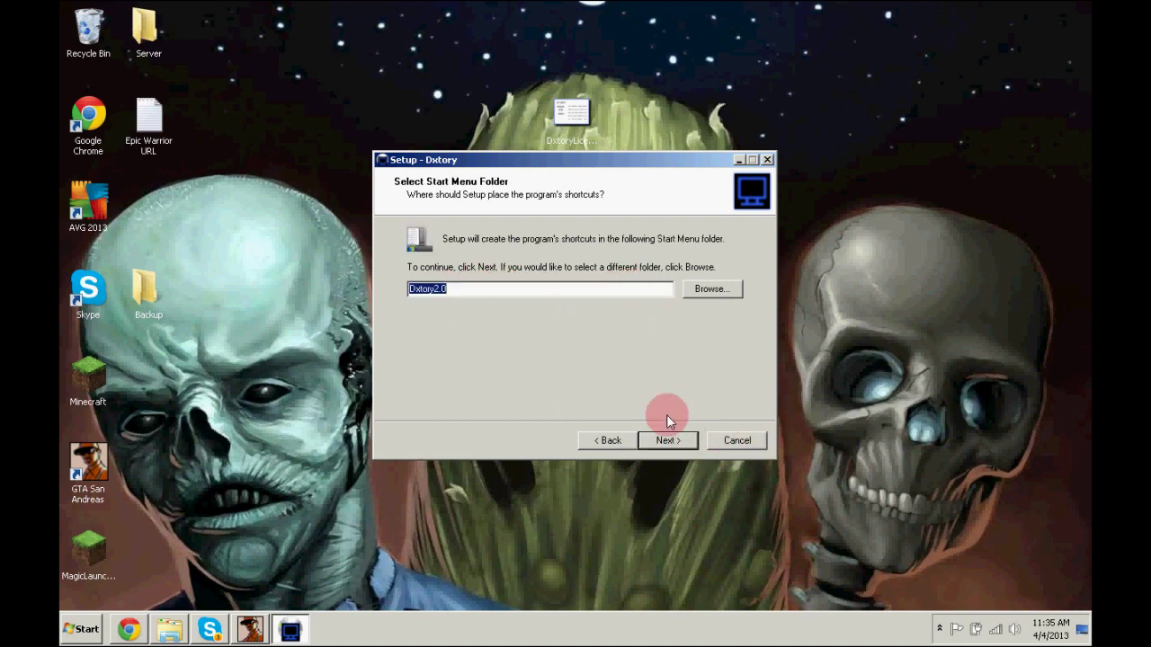
click(732, 439)
click(636, 385)
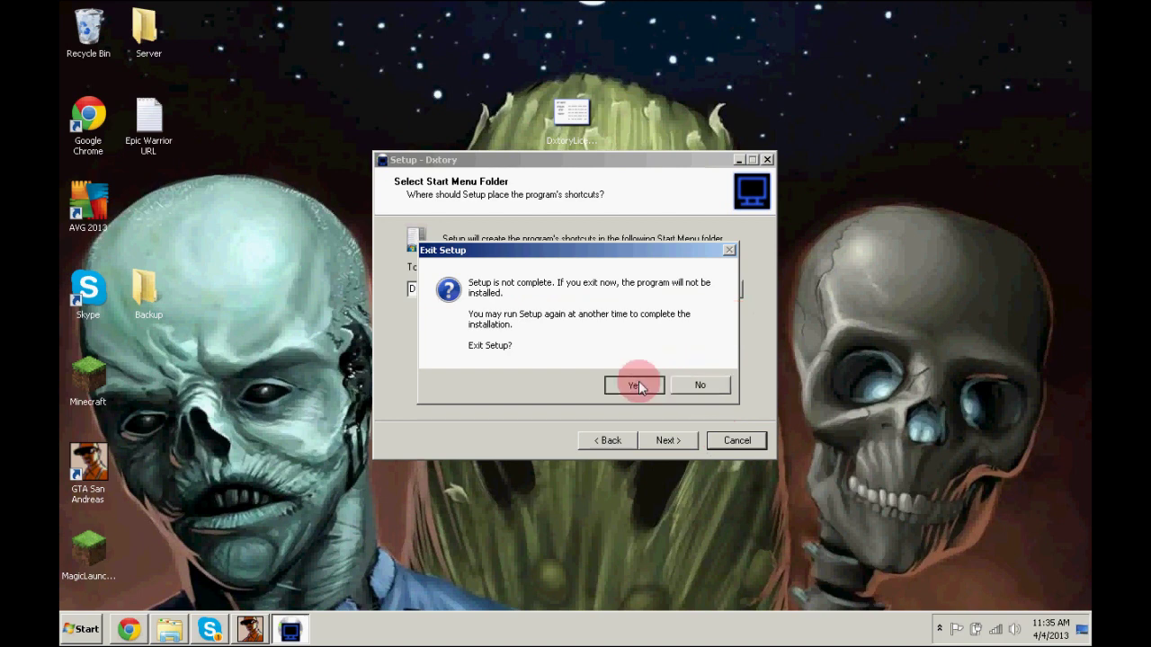
click(572, 121)
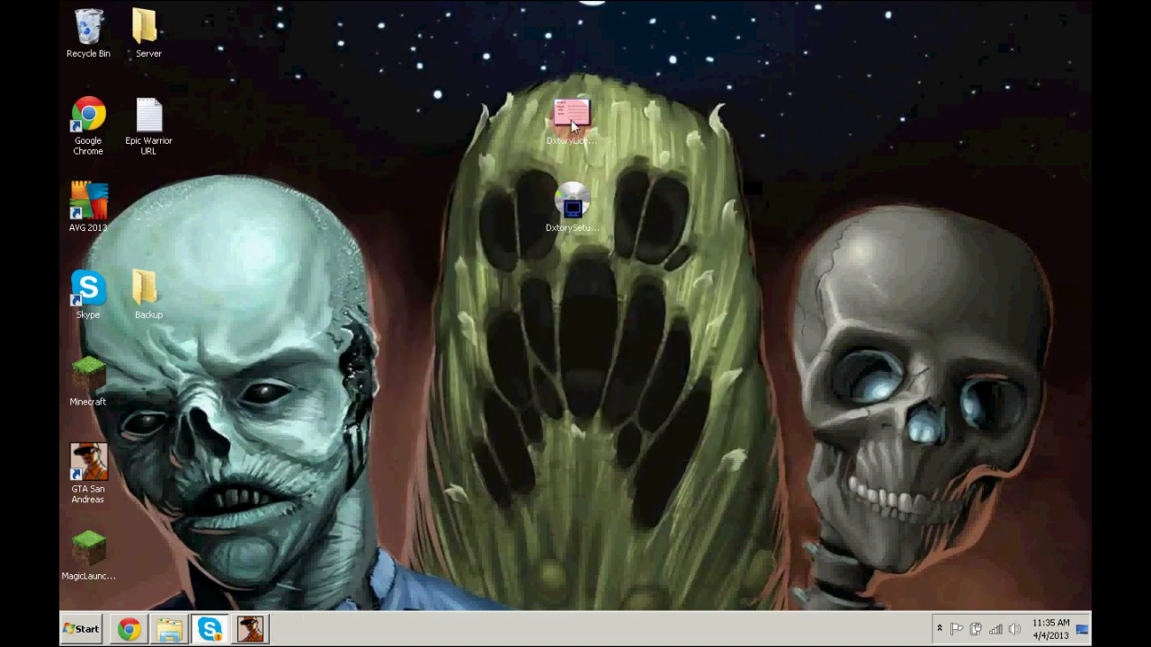
Step: Register the Dxtory licence file in License Register and dismiss the confirmation
click(572, 122)
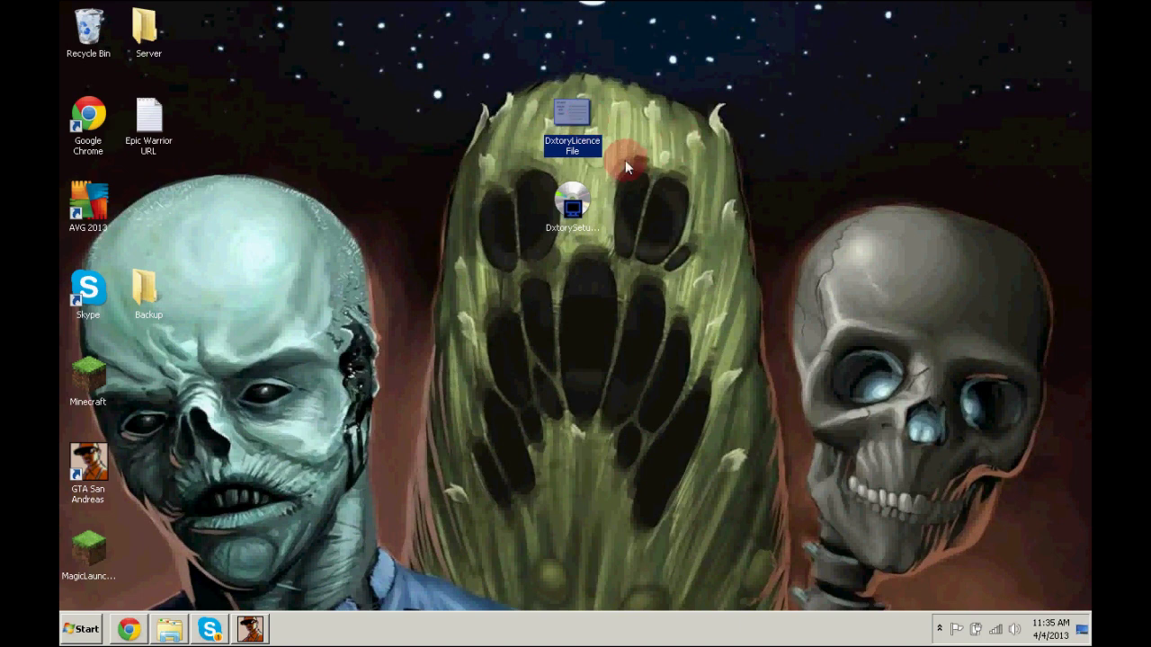
double_click(572, 117)
click(602, 340)
click(654, 390)
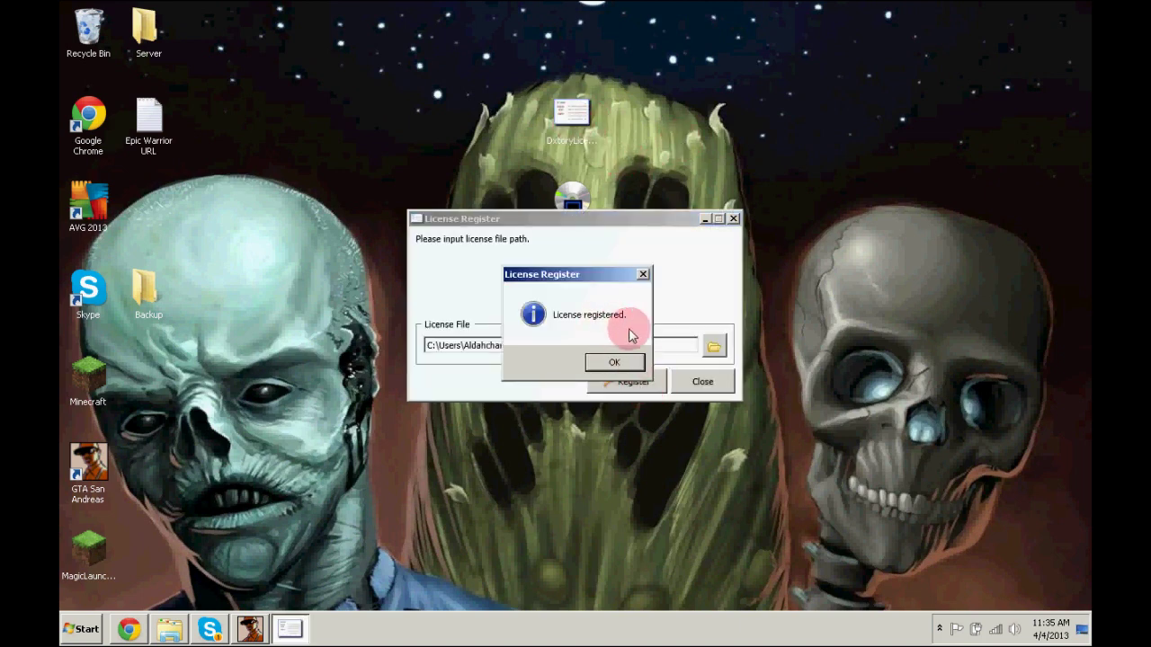
click(614, 361)
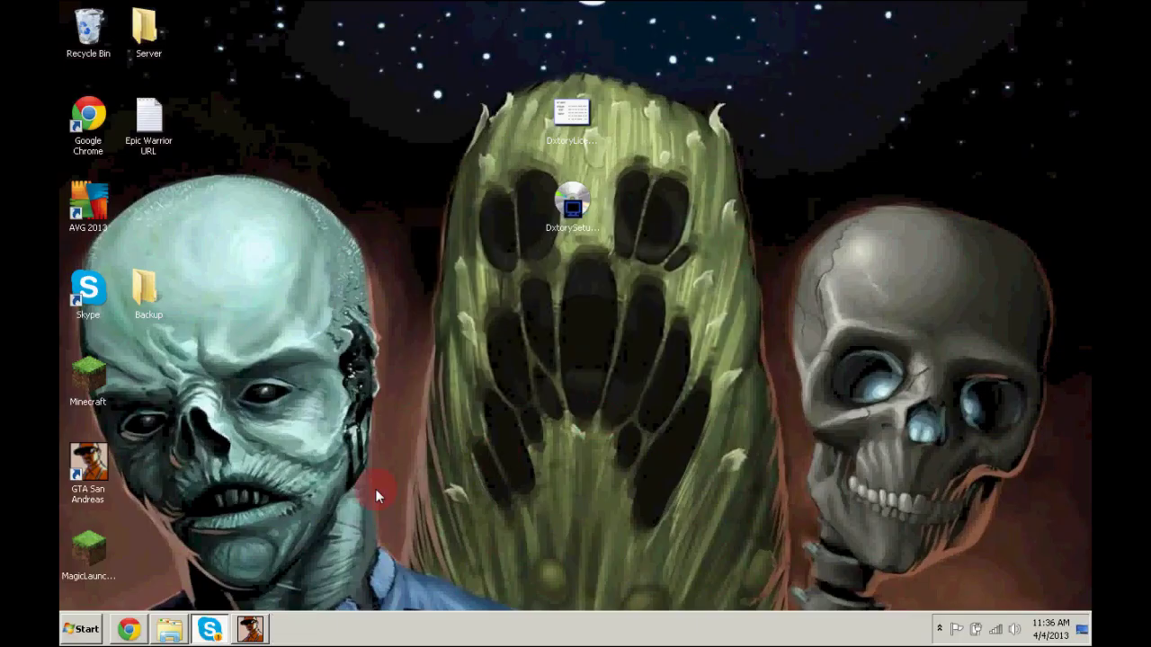
drag(610, 339, 483, 8)
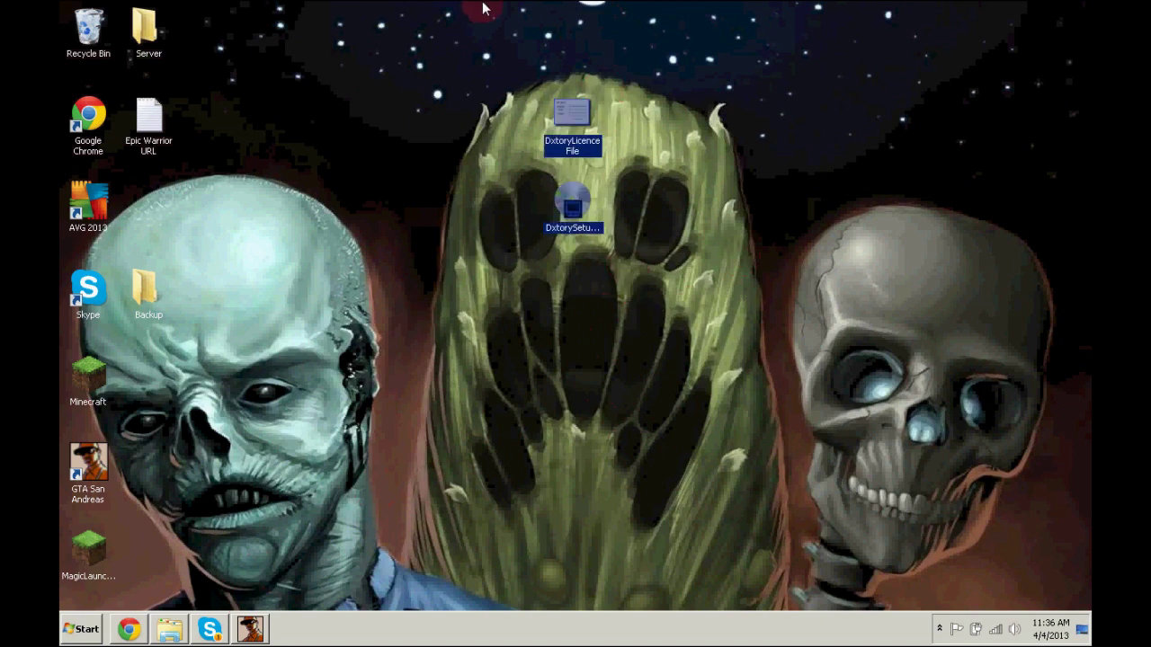
Step: Launch Dxtory and keep the Magic Launcher profile on the Target tab
click(80, 629)
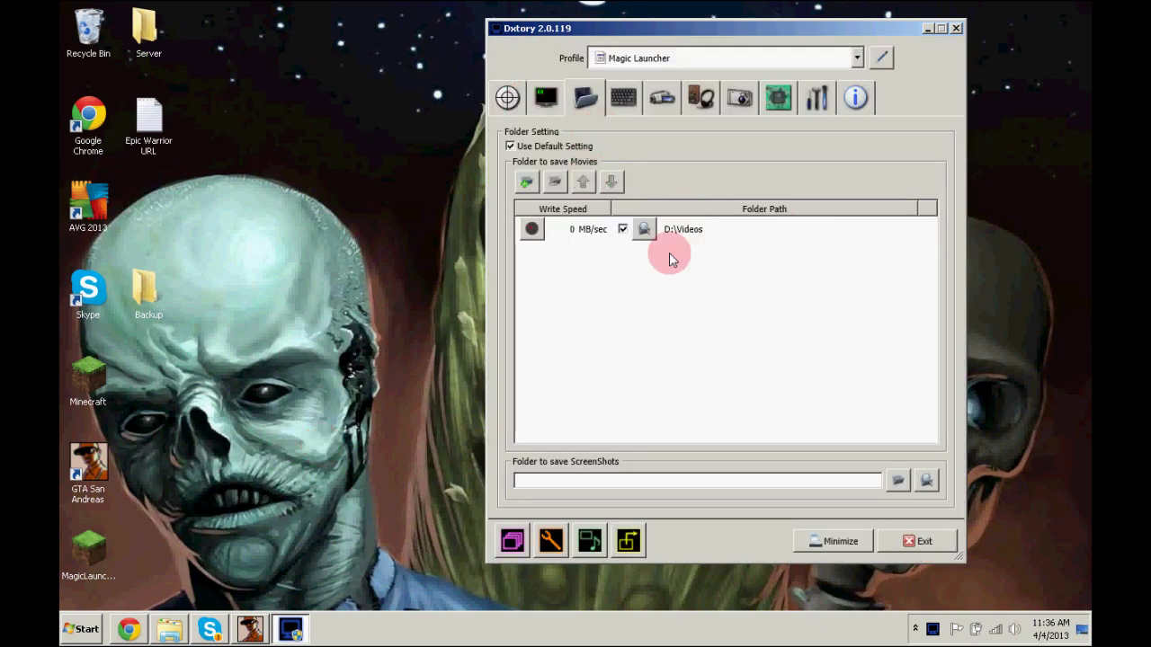
click(511, 101)
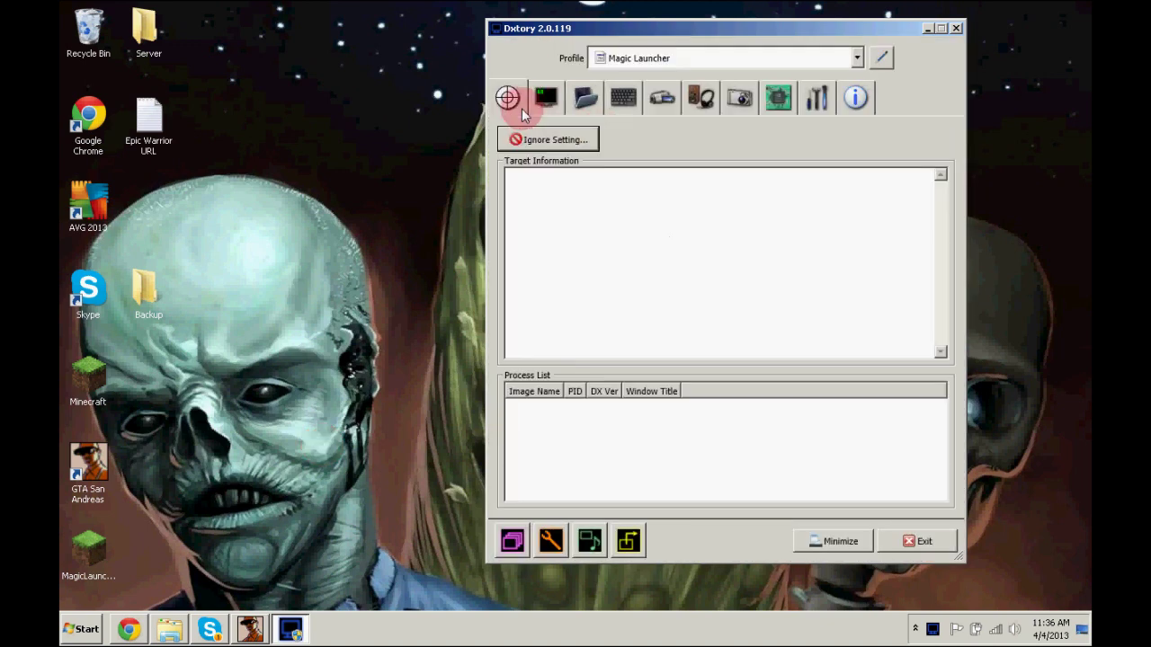
click(779, 61)
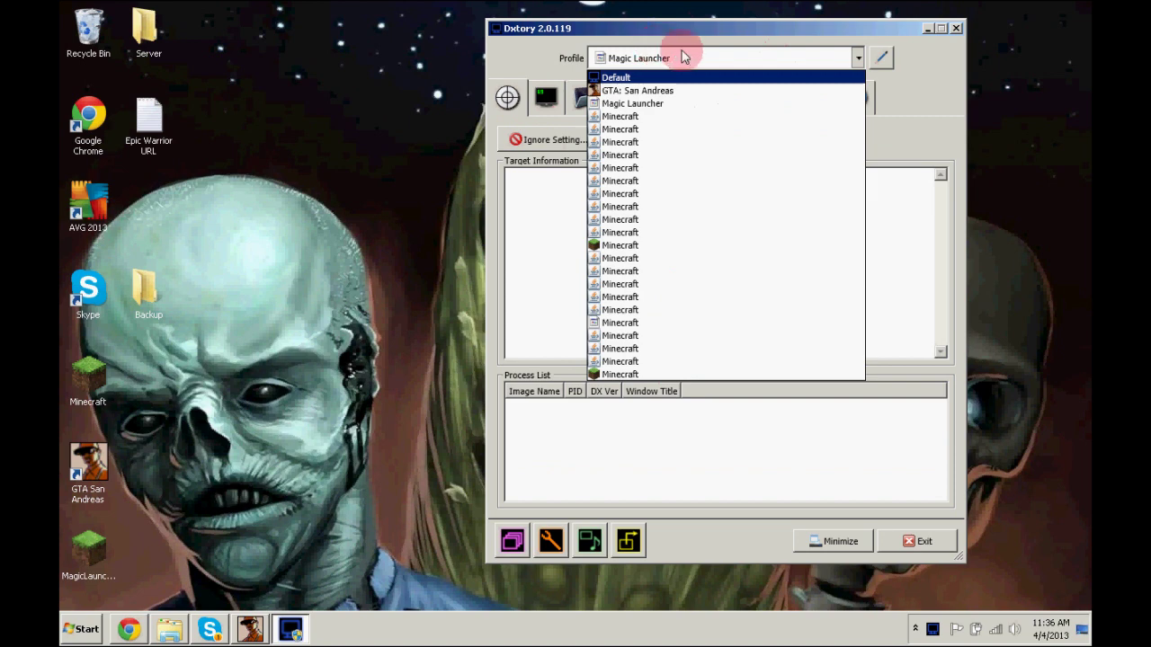
click(555, 216)
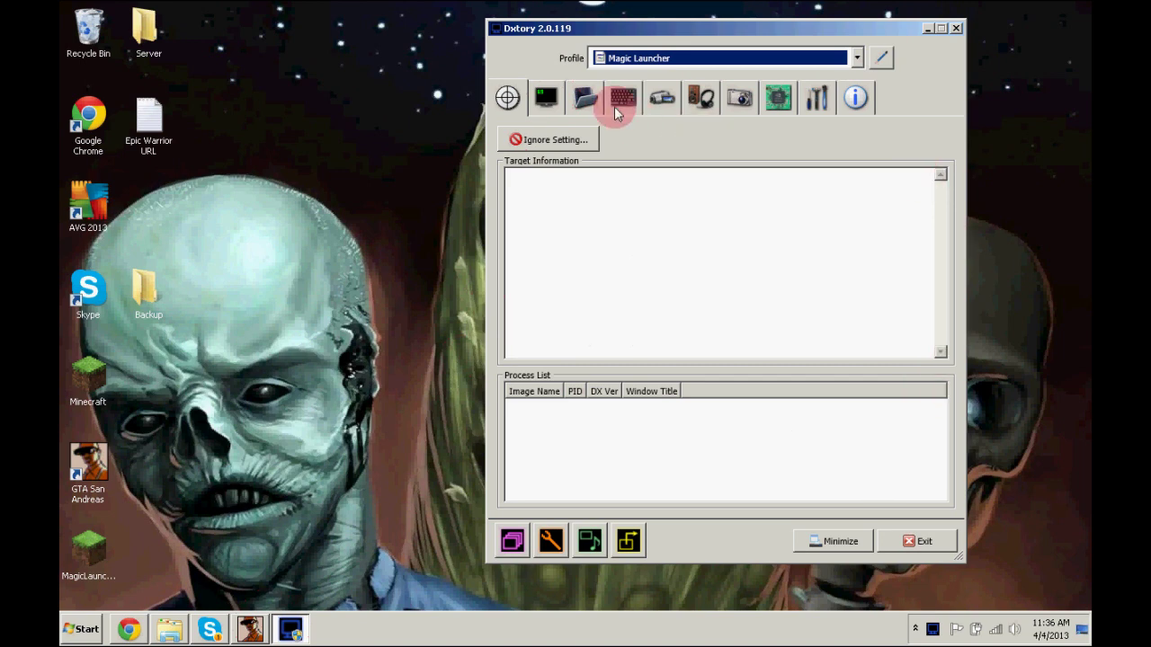
Step: Review the Overlay and Folder settings, leaving the D:\Videos save folder unchanged, then open Computer
click(543, 96)
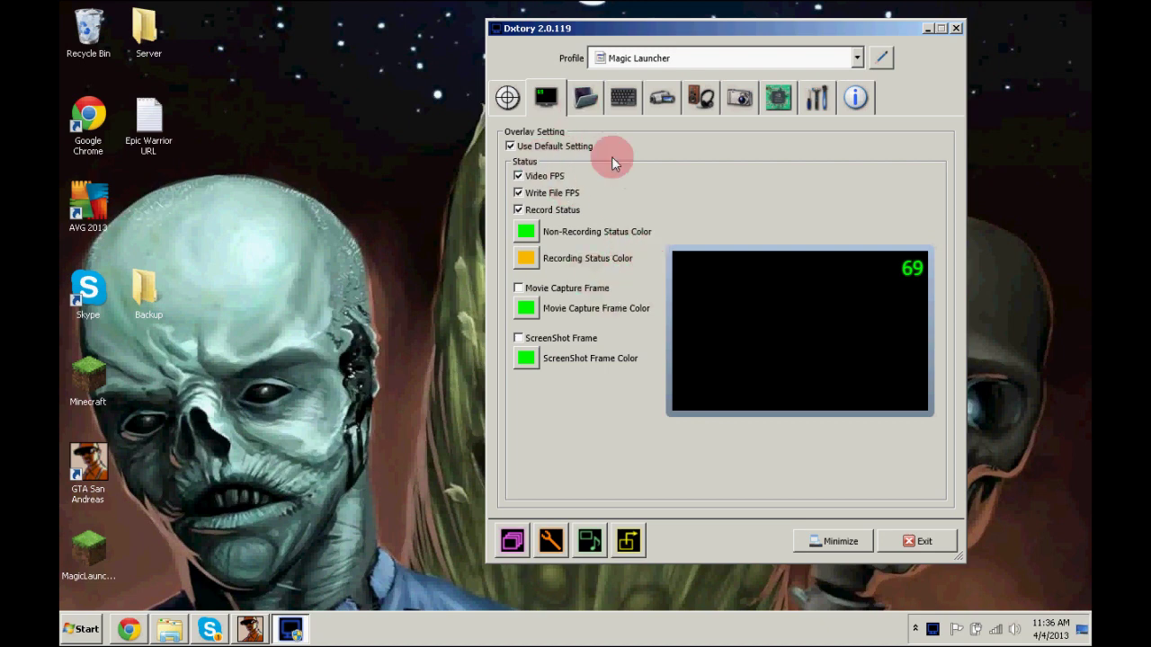
click(585, 99)
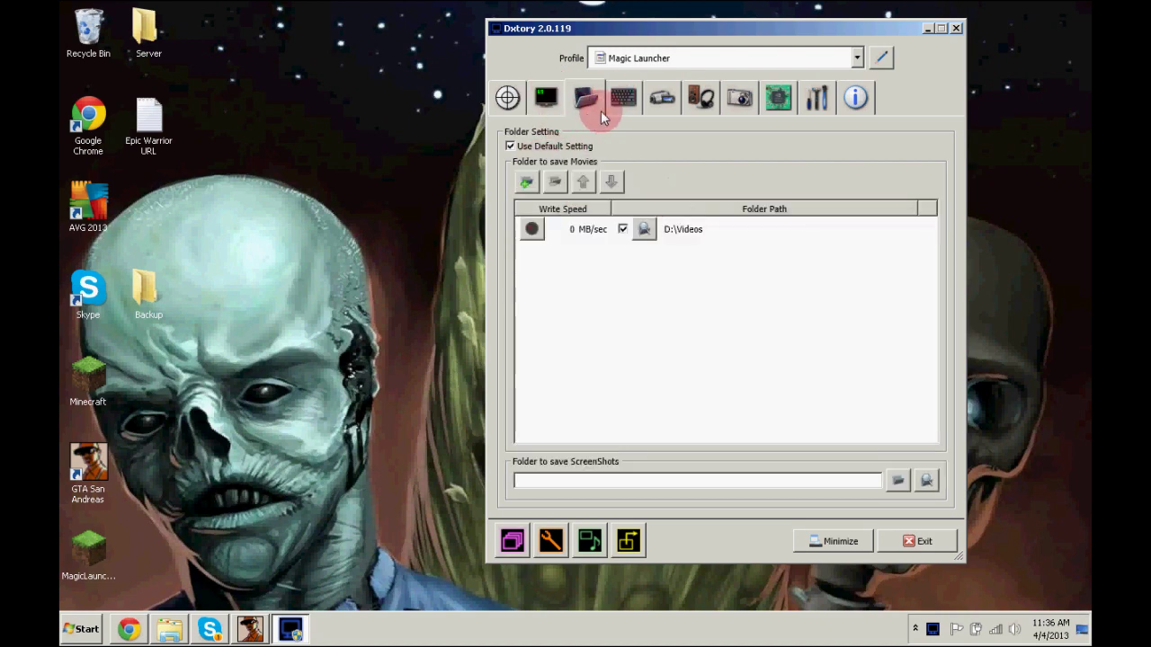
click(526, 184)
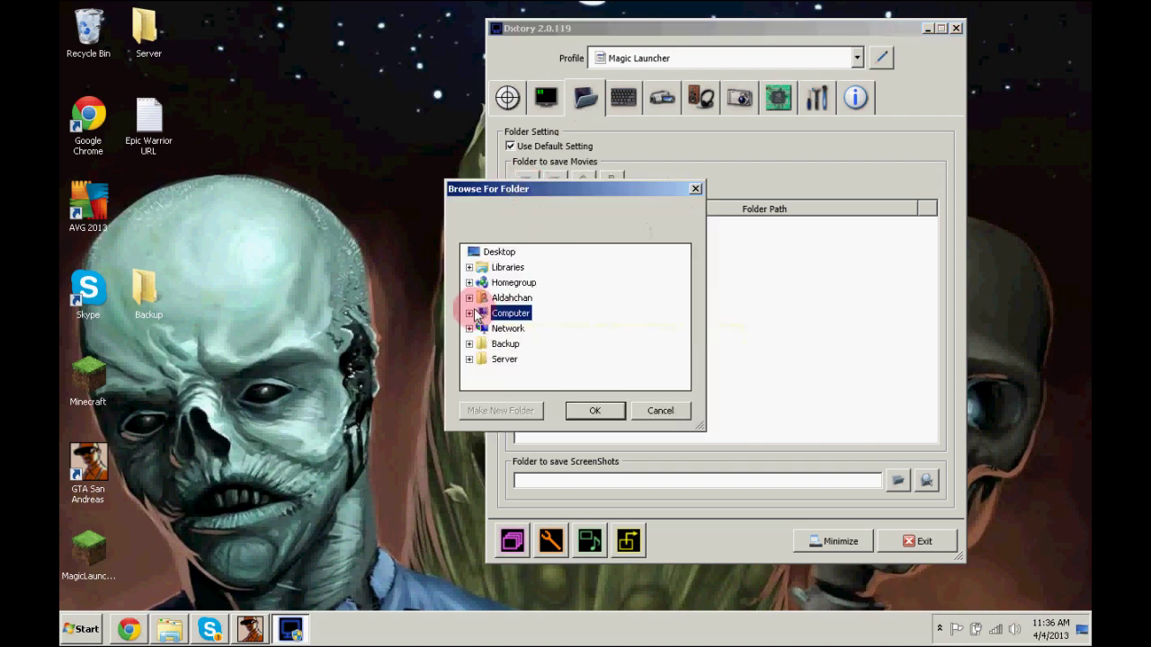
click(469, 313)
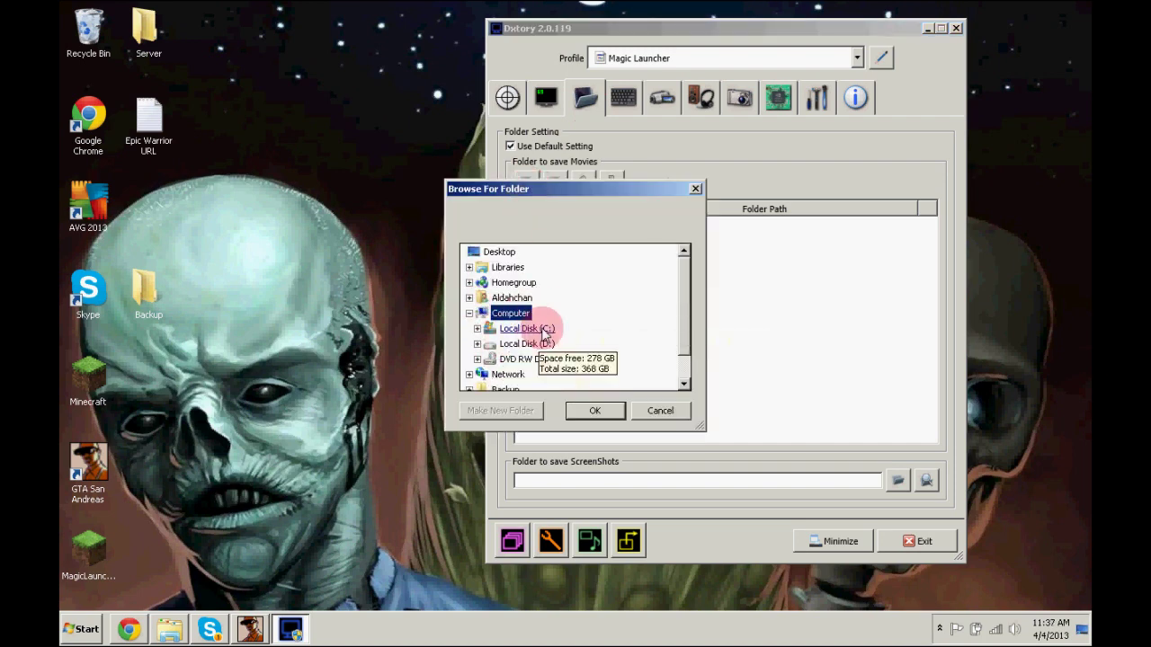
click(667, 415)
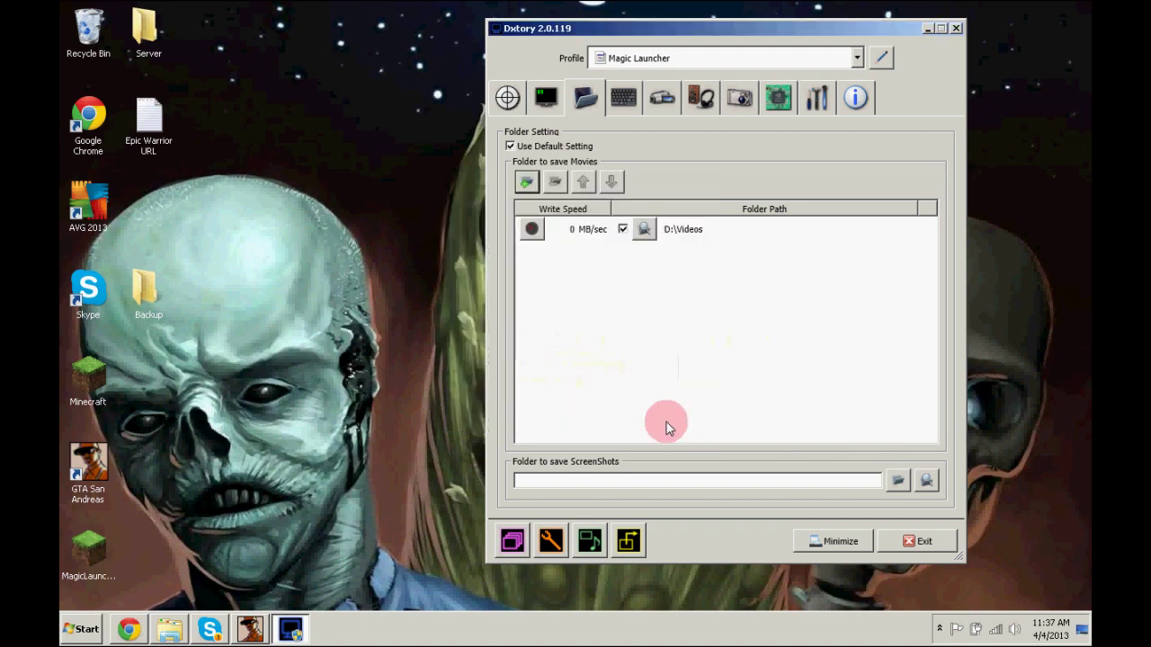
click(81, 629)
Step: Open Local Disk (D:) from the Computer window and check its details
click(301, 457)
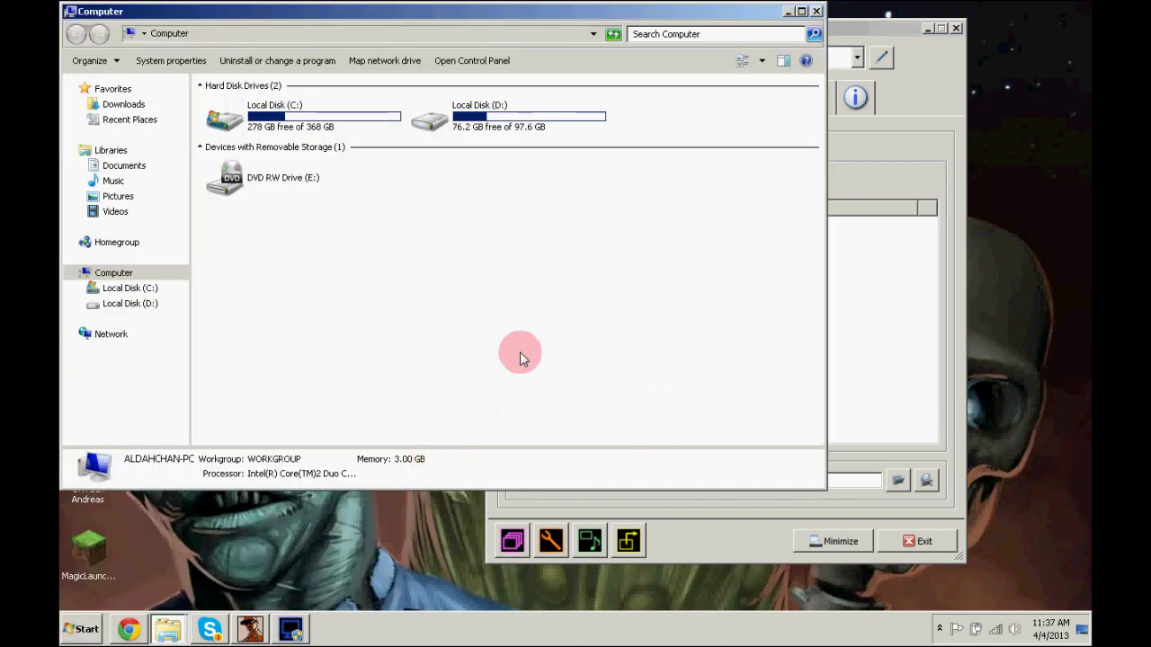
click(585, 108)
click(761, 172)
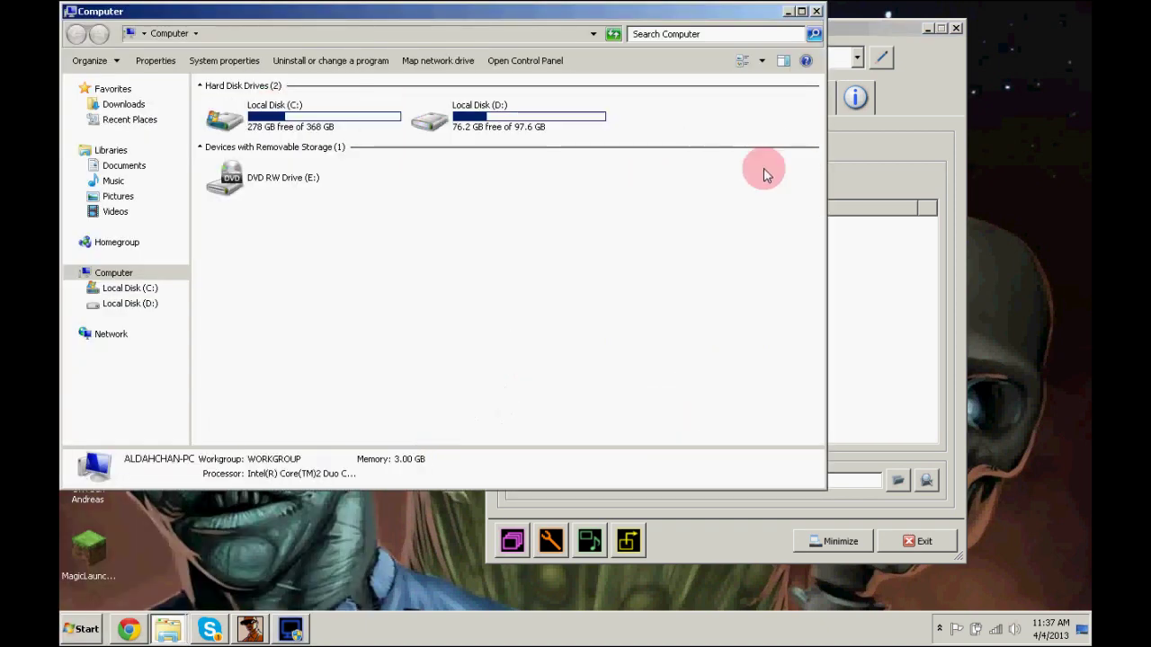
double_click(532, 112)
click(77, 33)
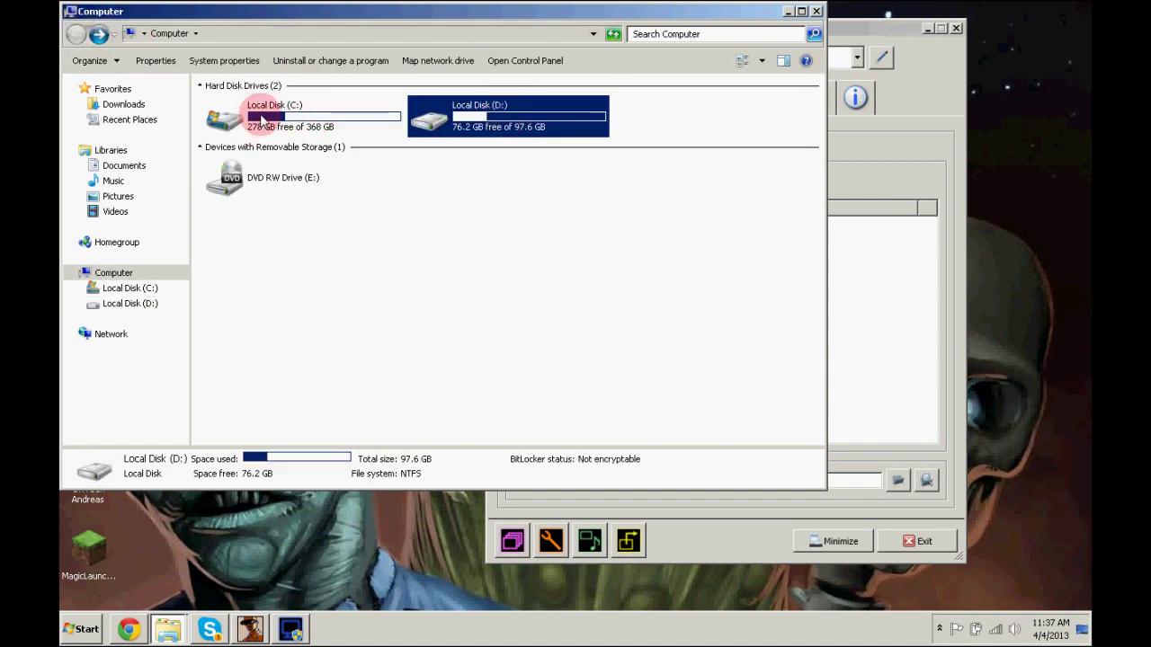
Step: Open D:\Videos, select its two AVI recordings, and return to Dxtory
double_click(466, 112)
right_click(373, 224)
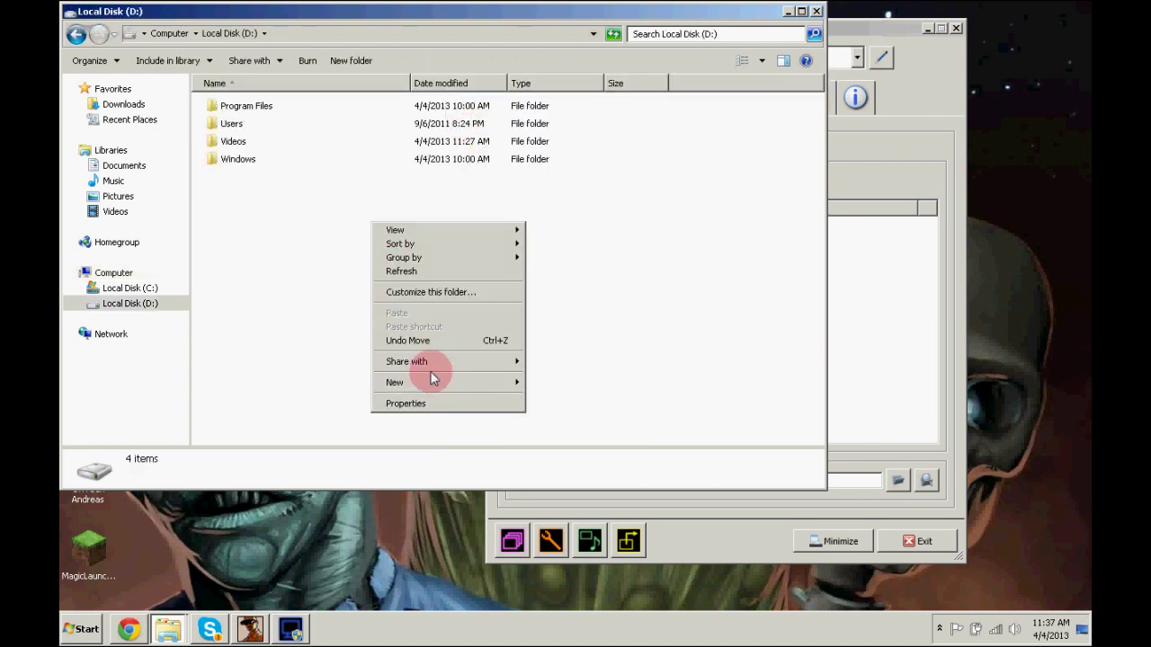
click(223, 179)
double_click(223, 141)
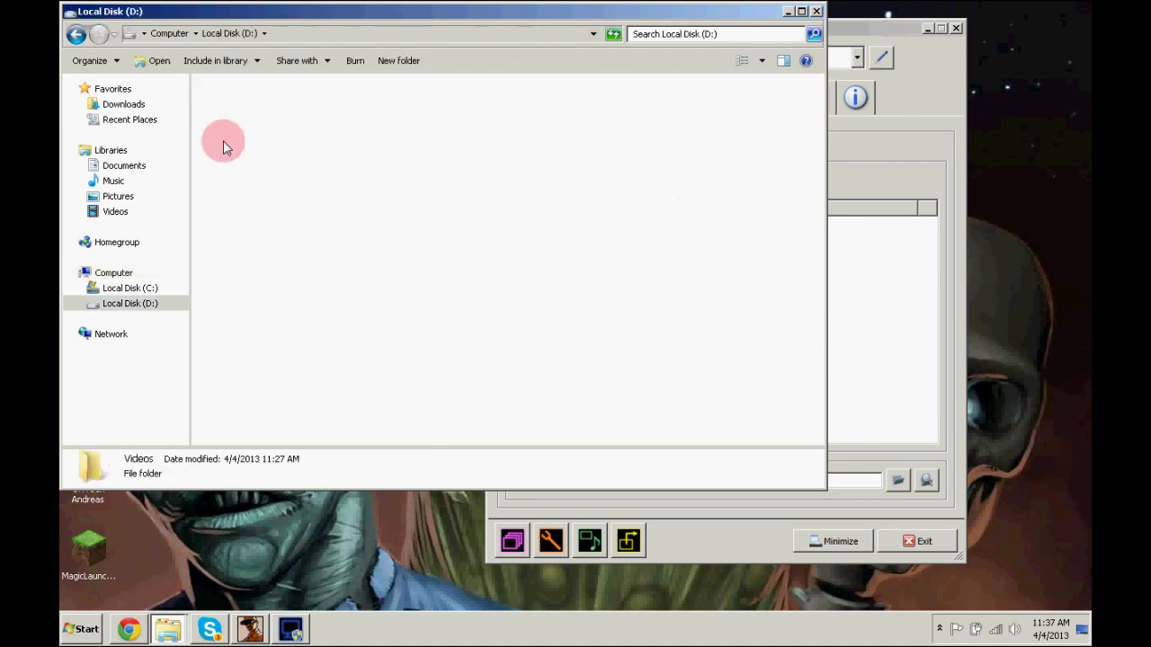
key(ctrl+a)
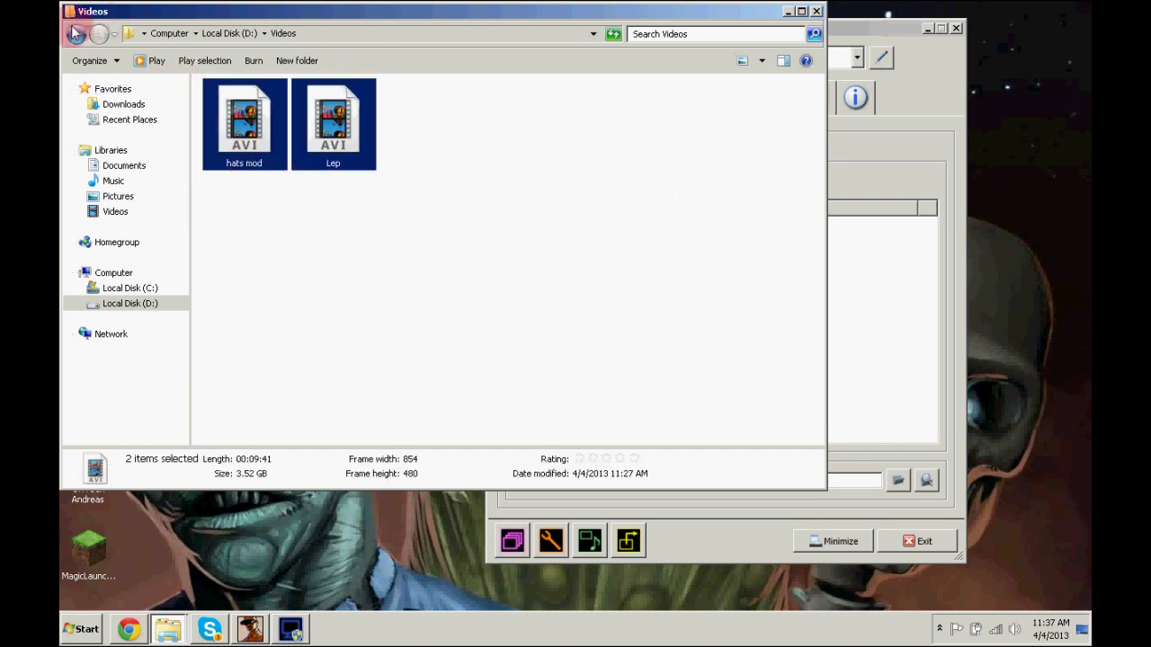
click(76, 34)
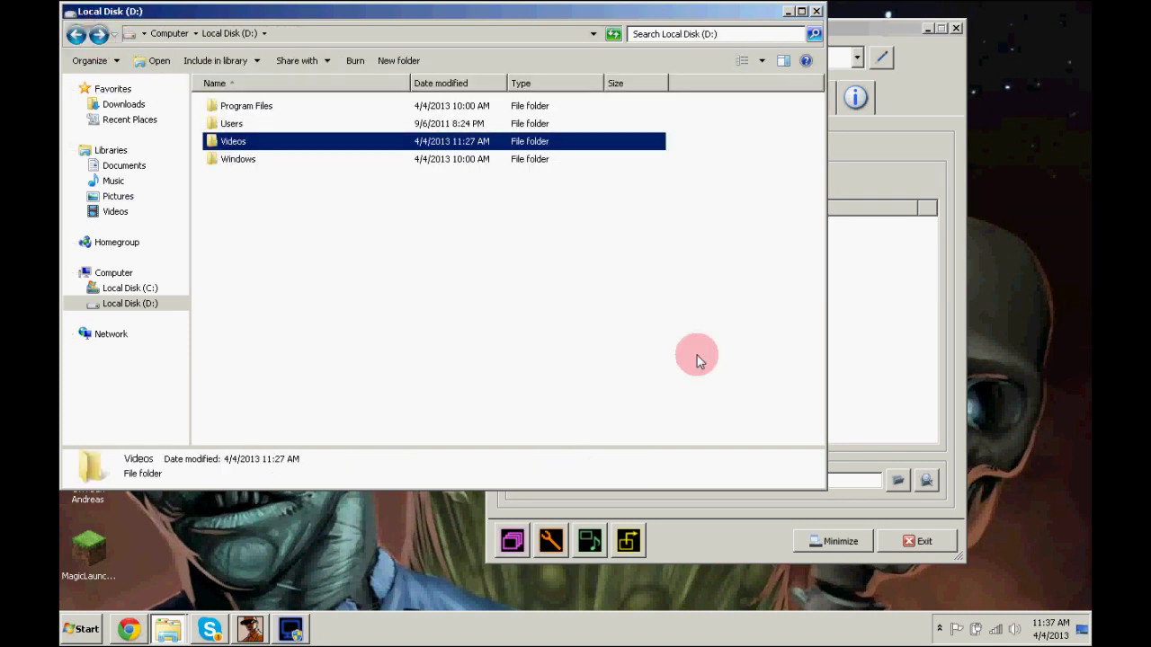
click(881, 377)
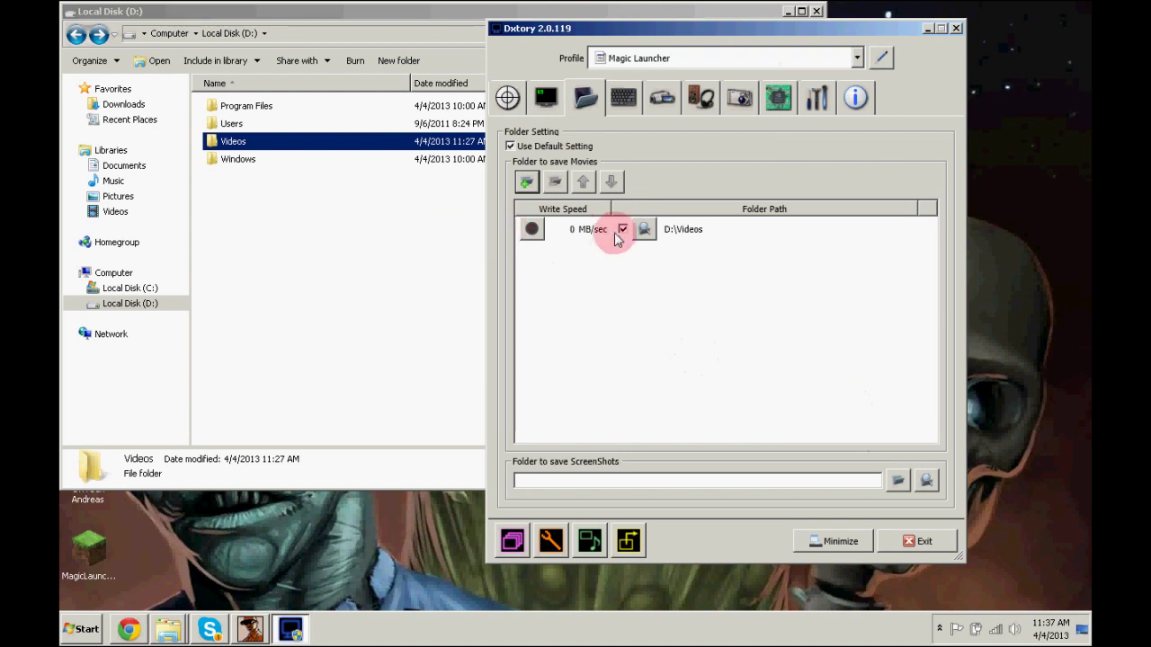
Step: Remove the D:\Videos save folder entry and add D:\Videos back
click(576, 236)
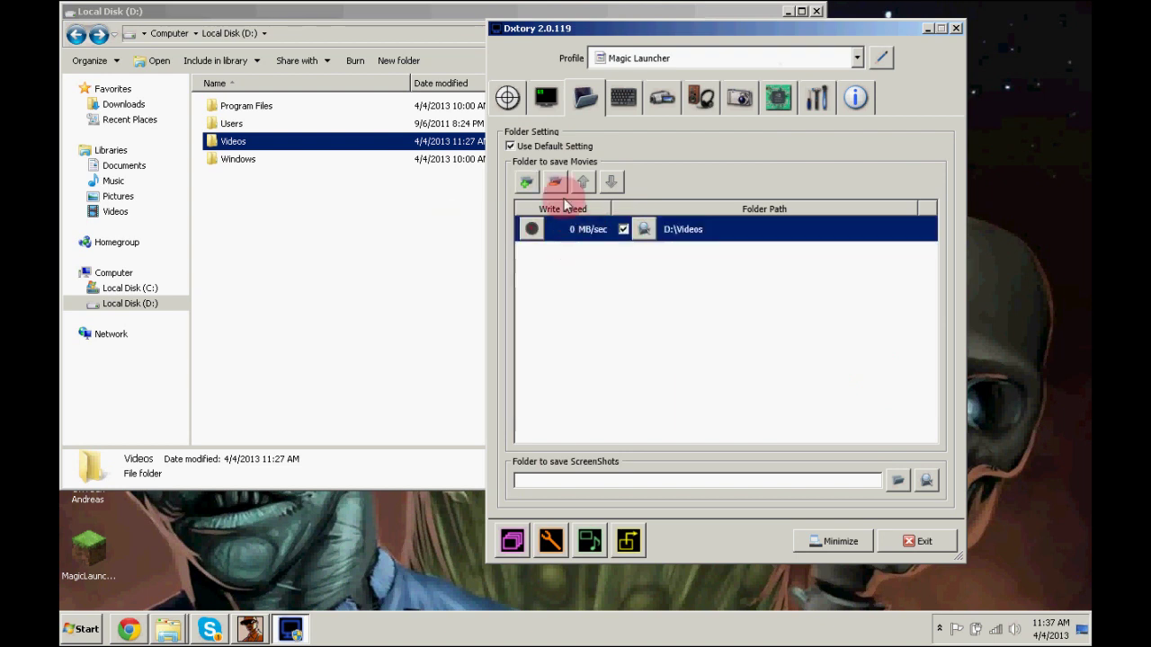
click(554, 182)
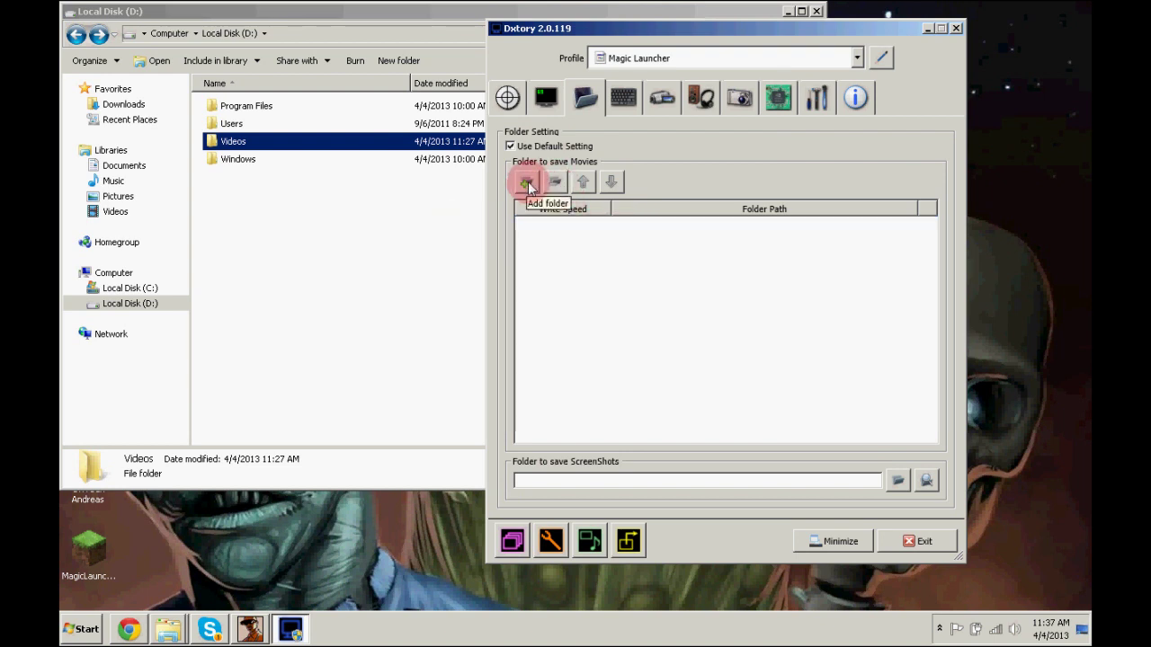
click(528, 184)
click(469, 313)
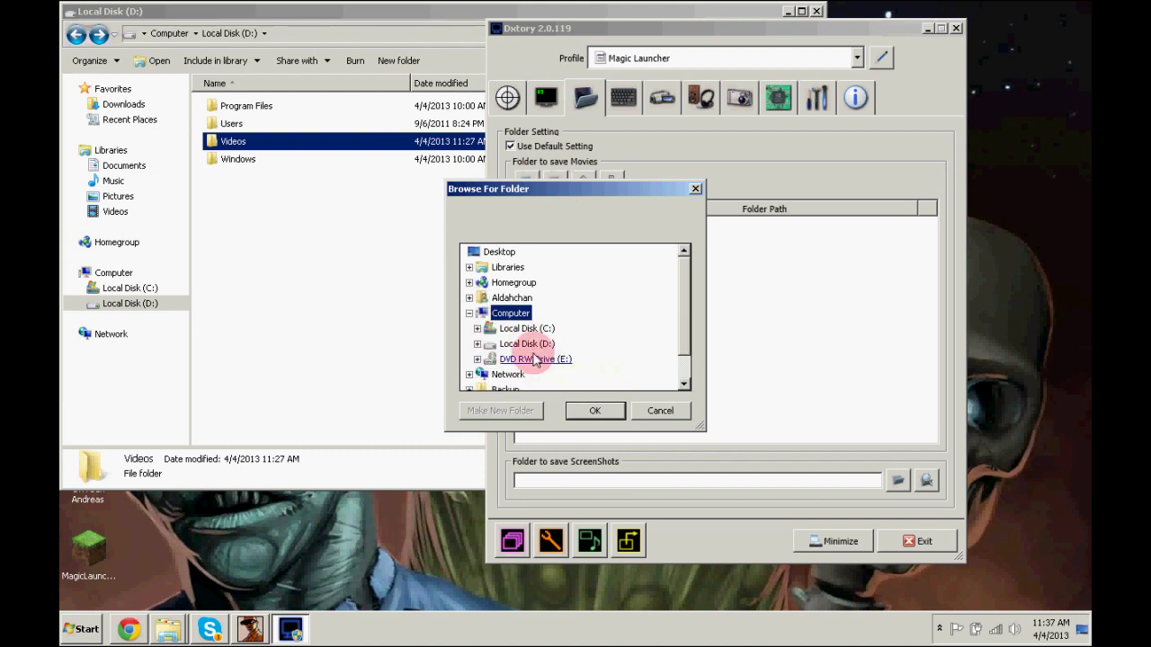
click(477, 344)
click(520, 359)
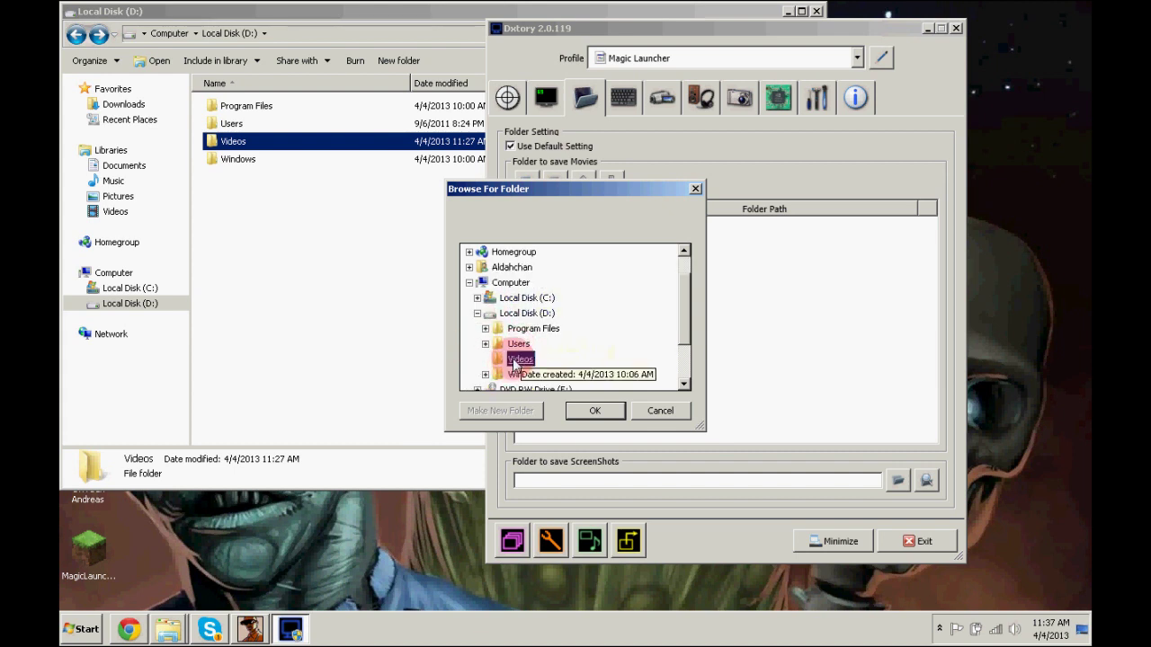
click(596, 412)
Step: Benchmark D:\Videos write speed at about 58 MB/sec and close the results
click(532, 229)
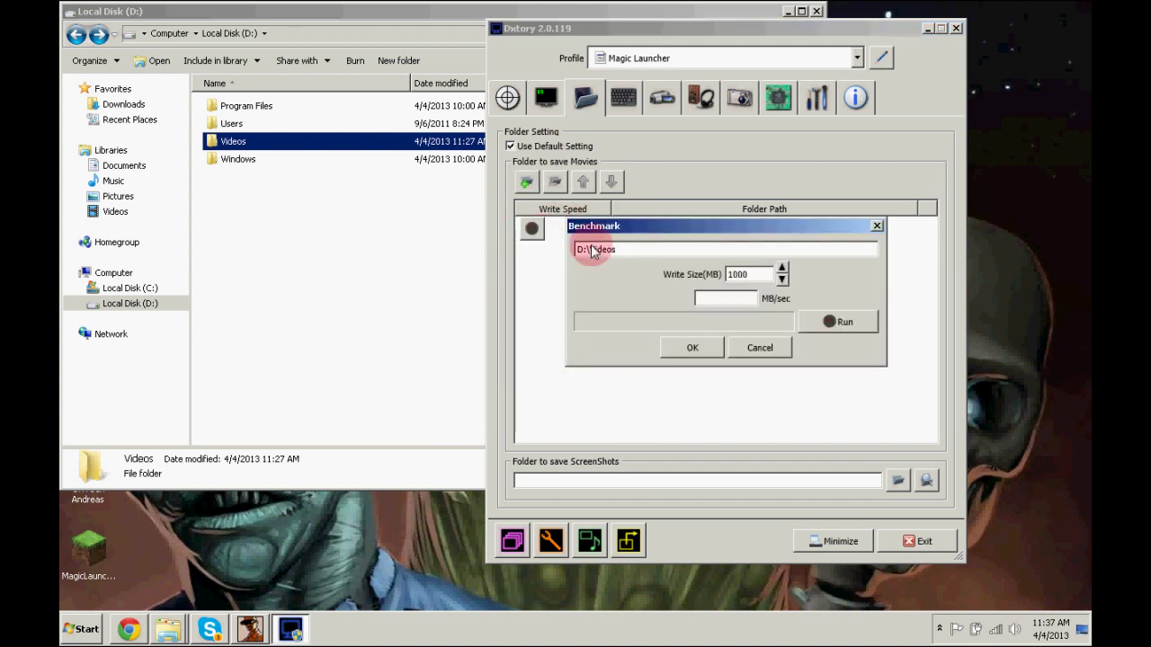
click(835, 321)
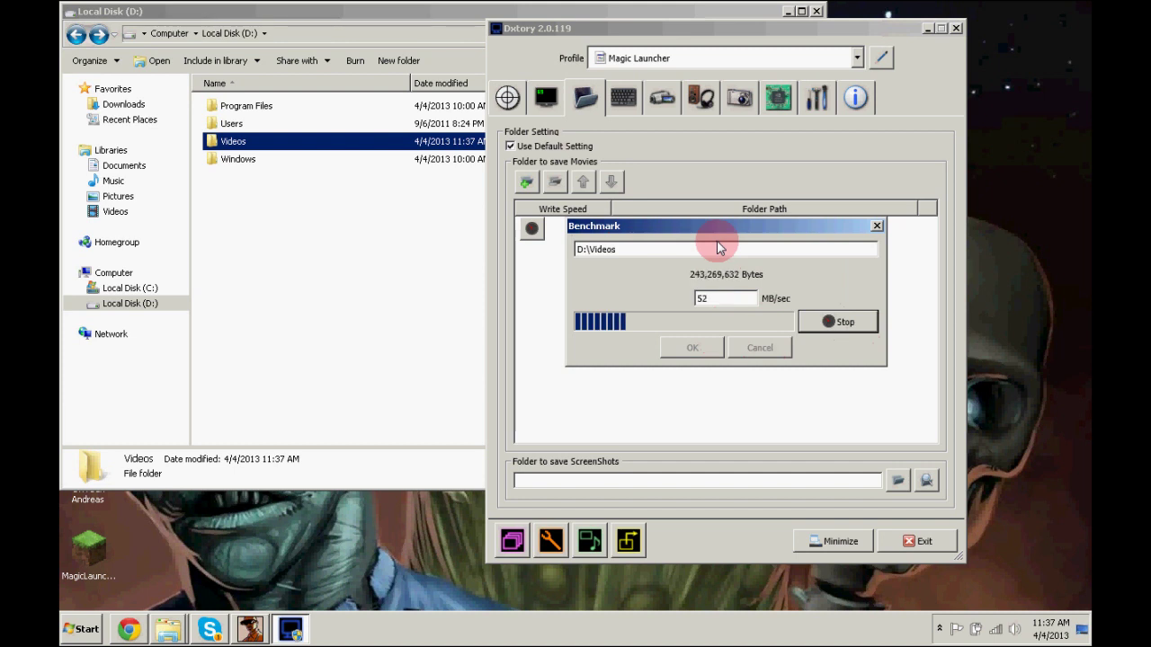
click(847, 324)
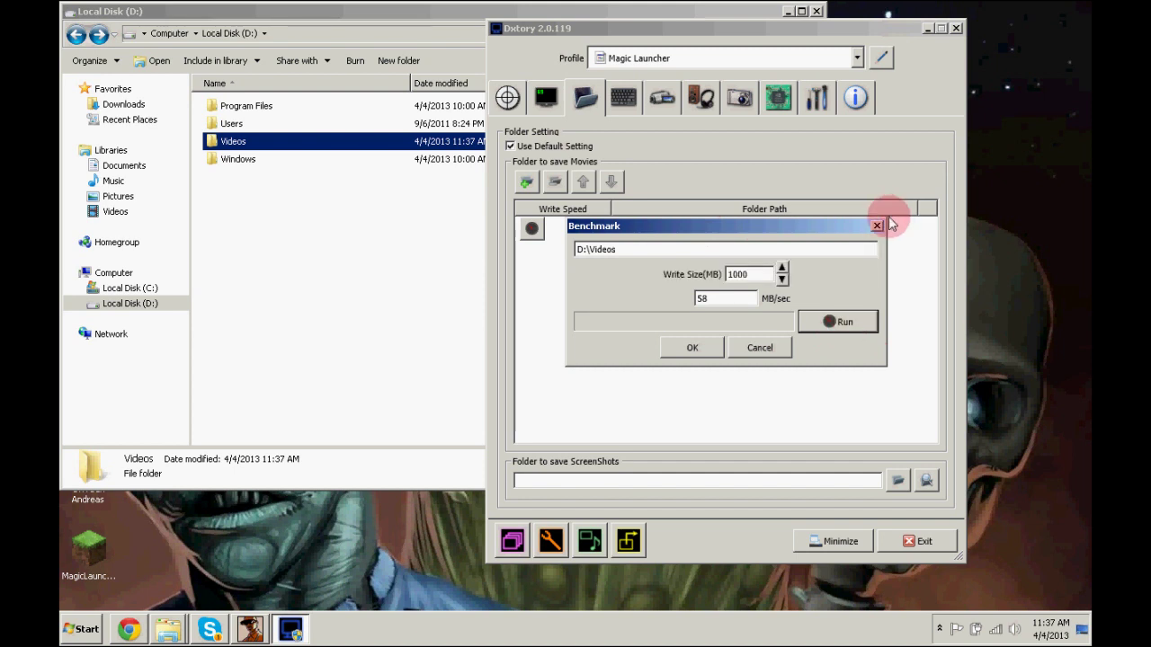
click(770, 345)
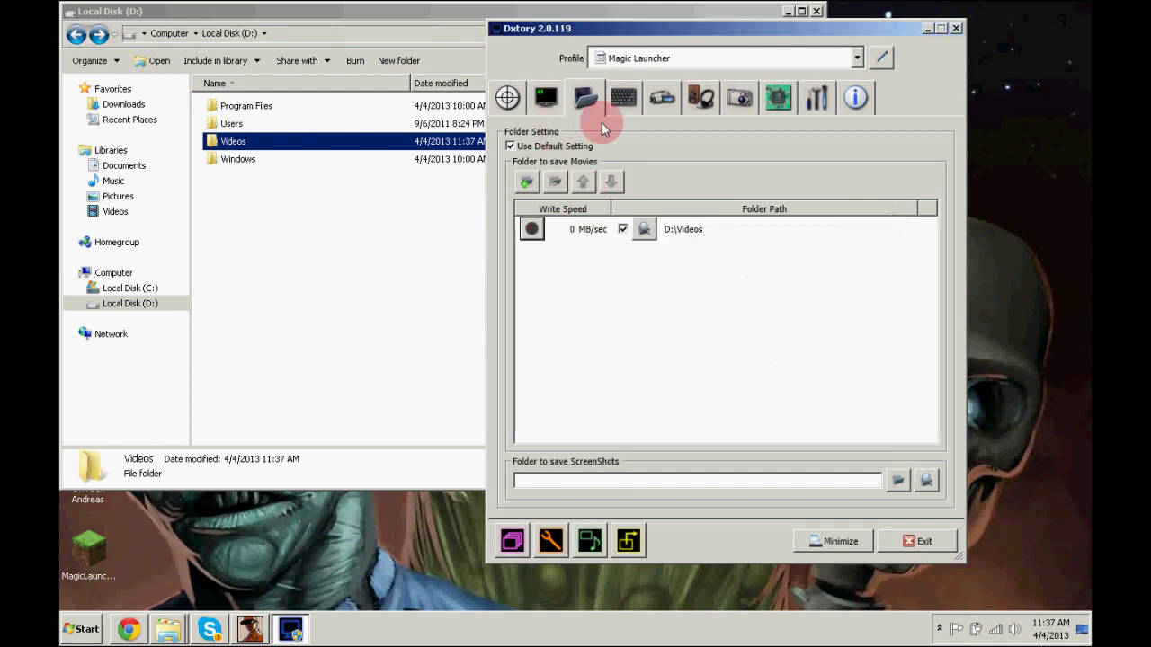
Step: Show the HotKey settings, with movie capture on F12 and screenshots on F11
click(629, 106)
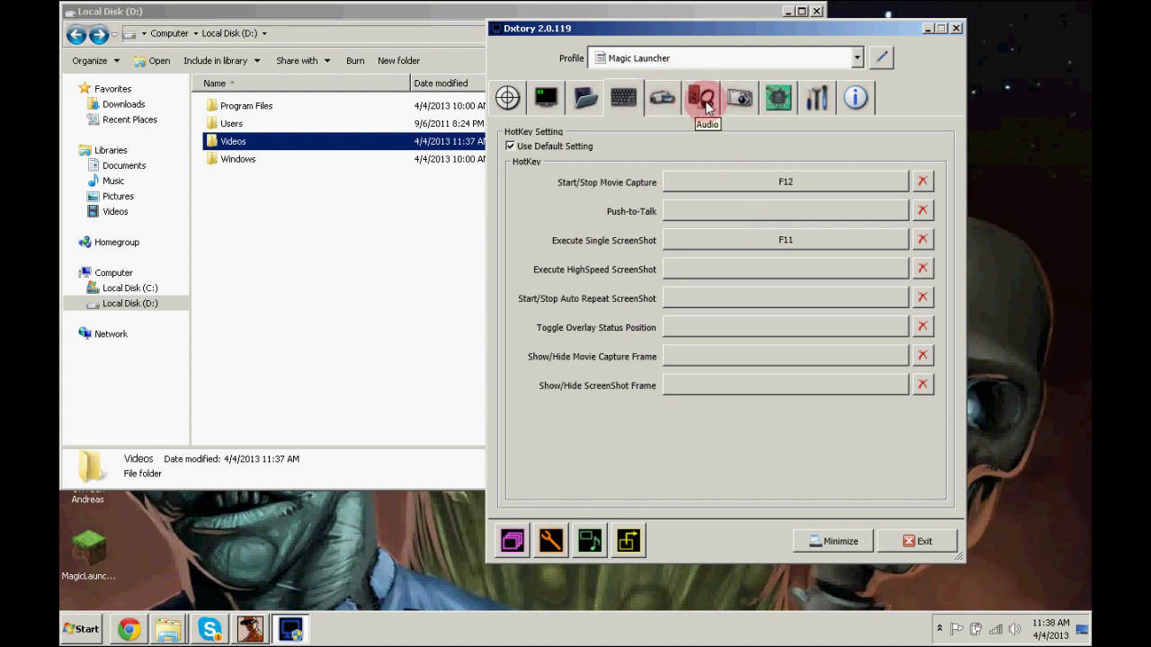
Step: On the Movie tab, keep Dxtory Video Codec and set the frame rate to 30 fps
click(665, 100)
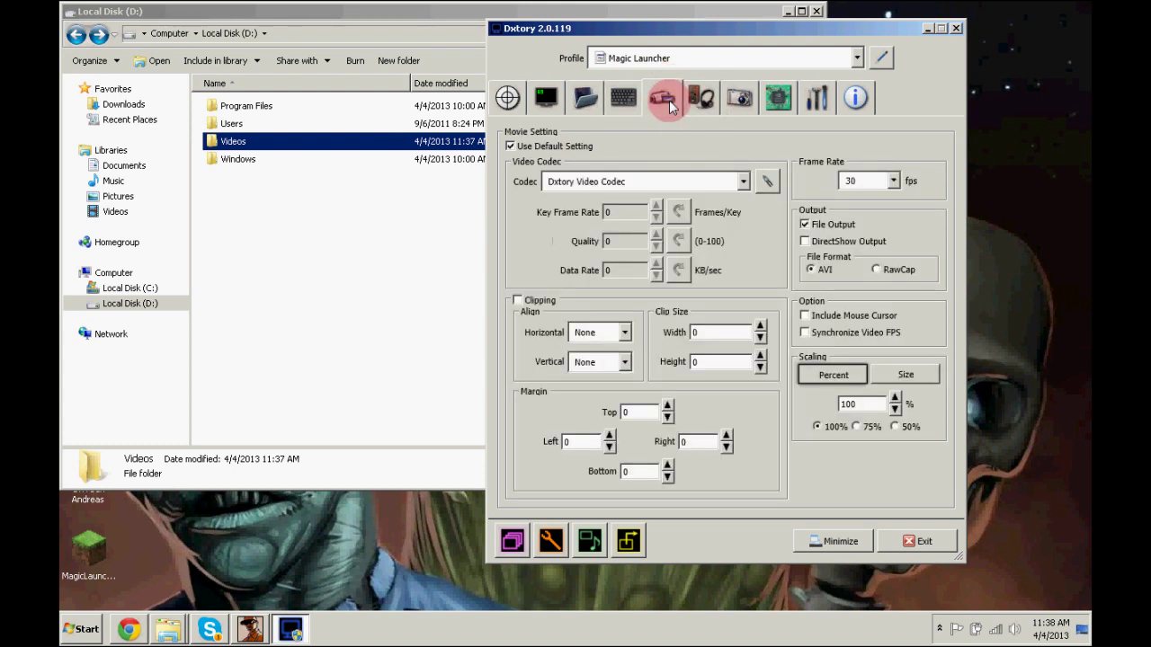
click(742, 182)
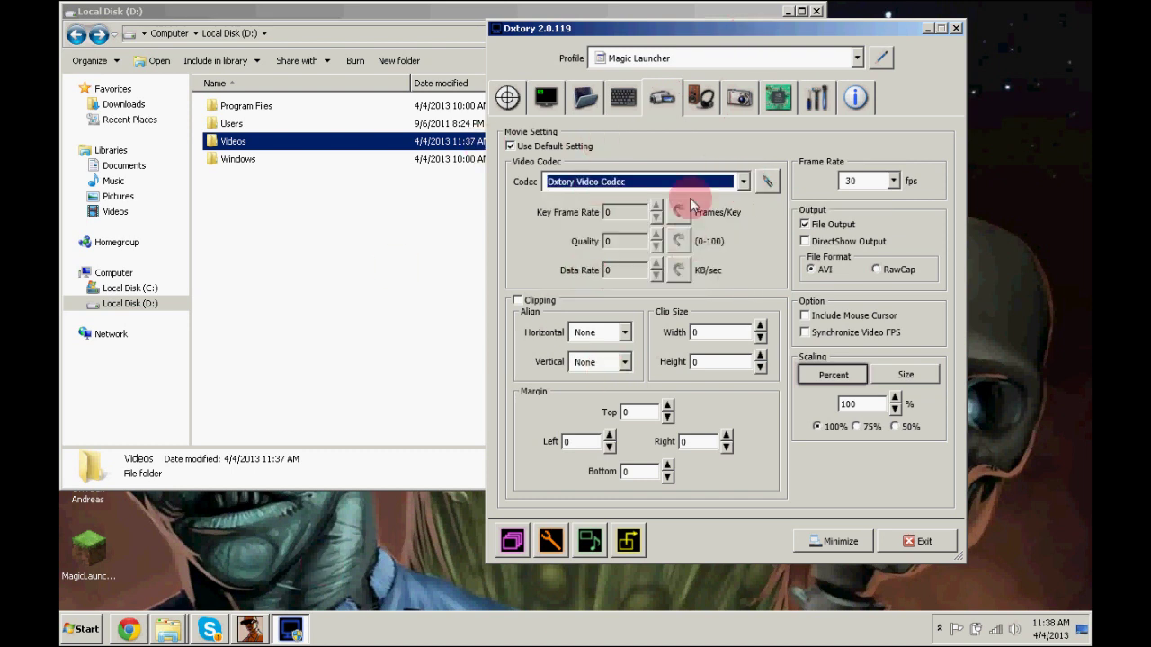
click(895, 182)
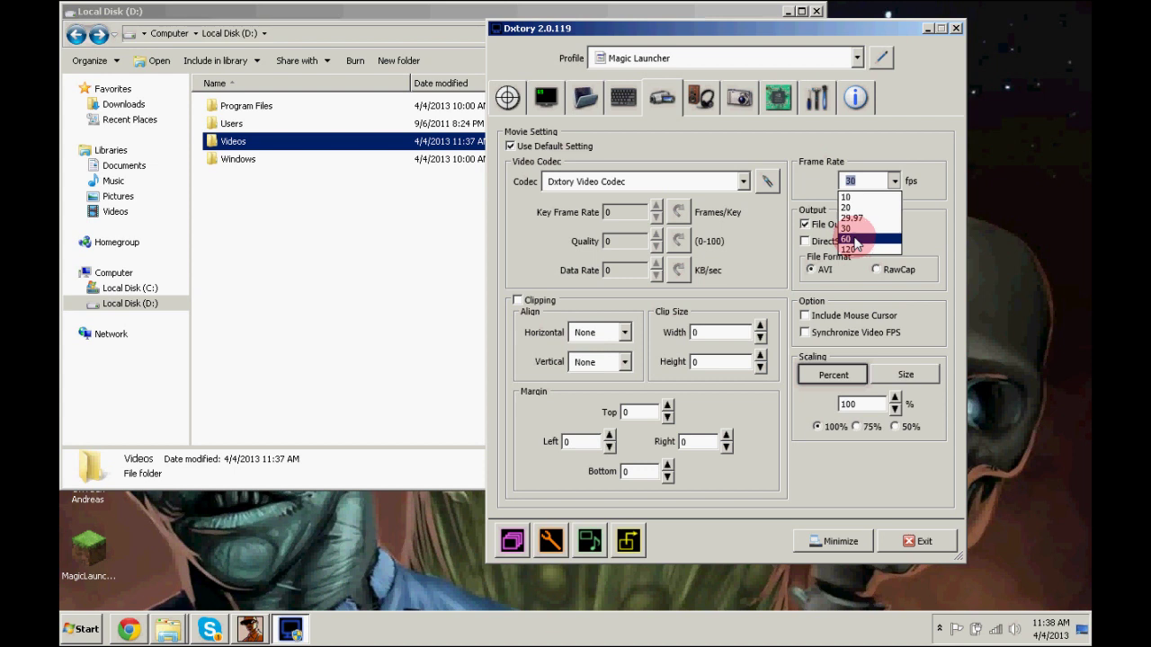
click(854, 230)
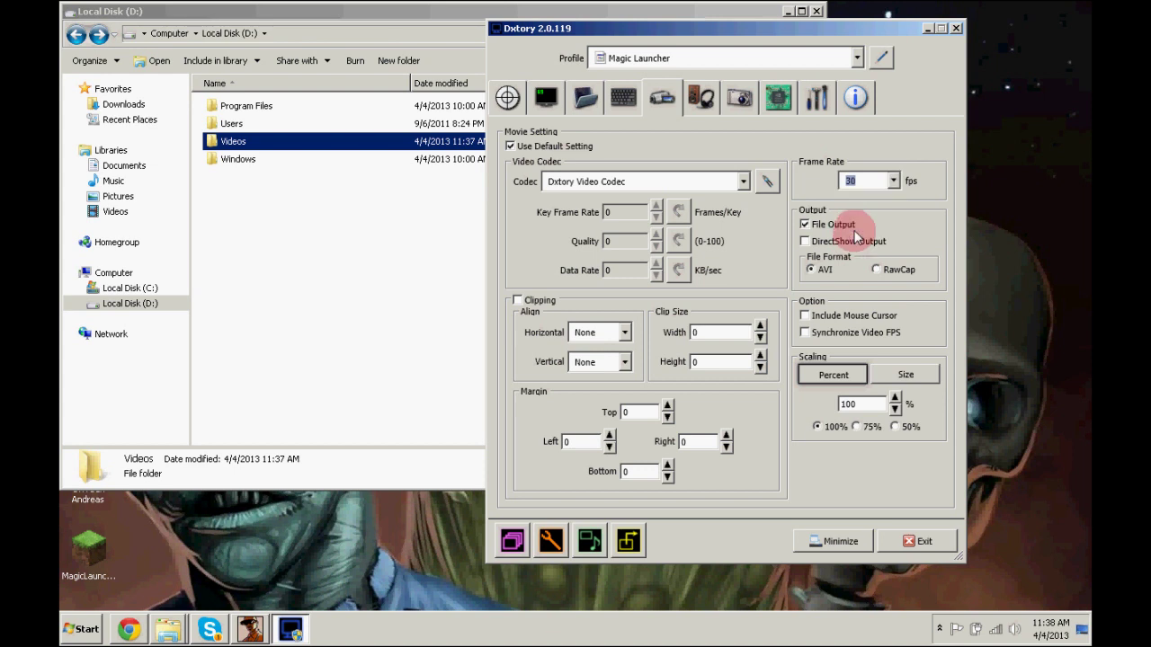
click(894, 180)
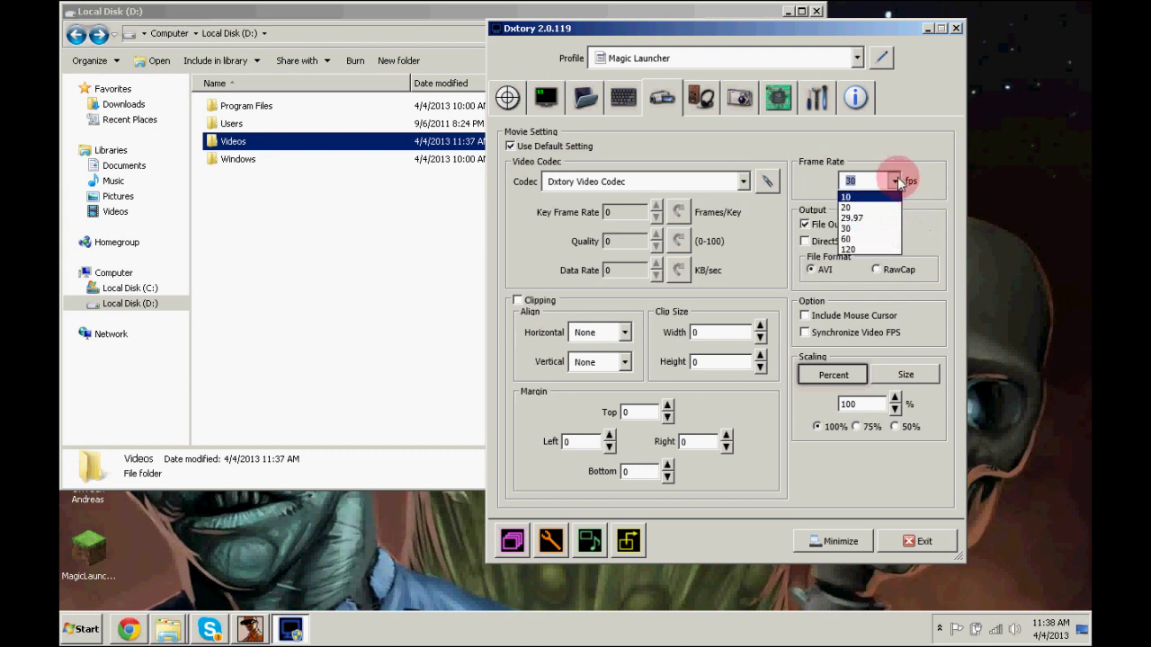
click(895, 178)
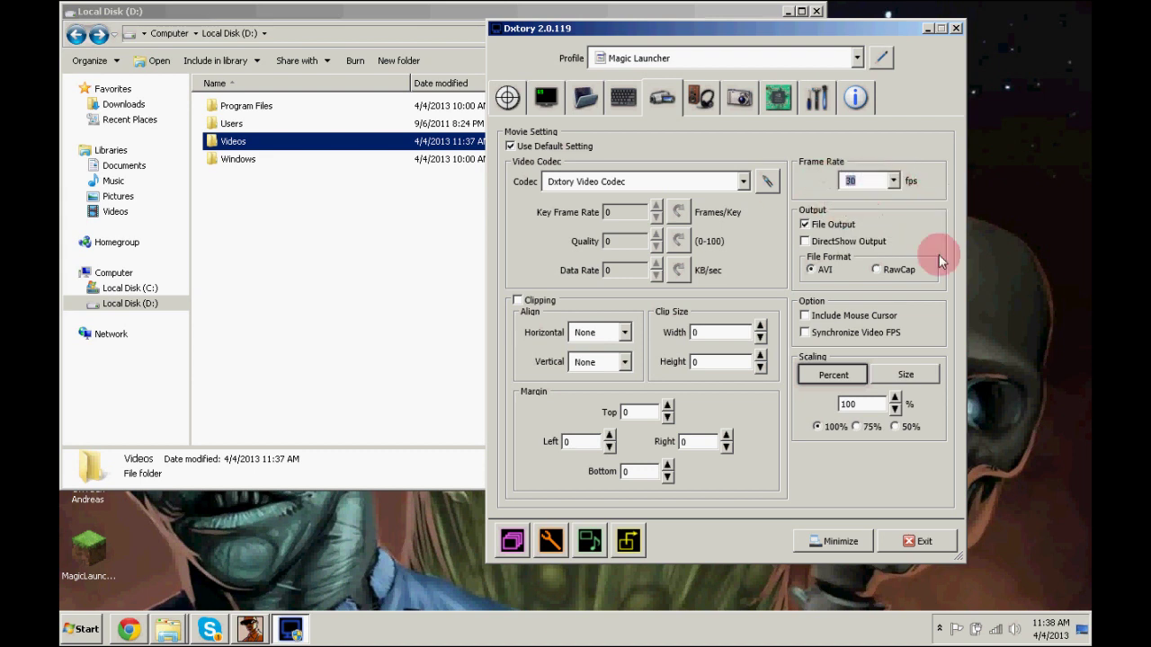
Step: Set the Dxtory Video Codec to YUV420(2x2) Medium Quality, compressed, with File Output kept on
click(772, 184)
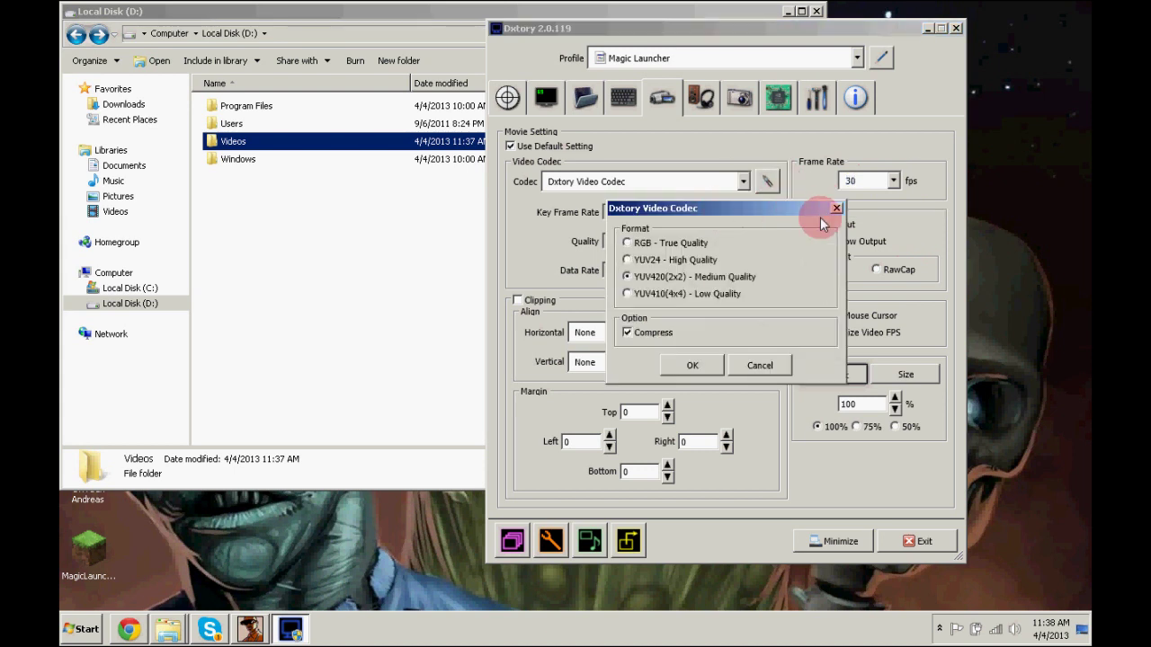
click(836, 208)
click(767, 182)
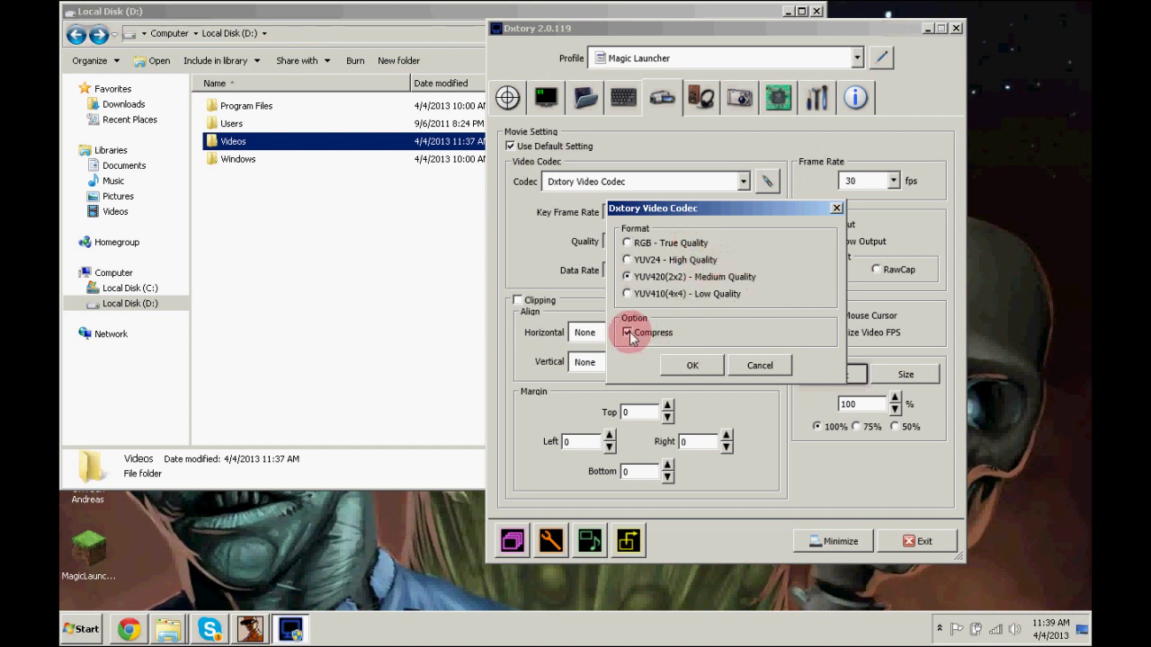
click(705, 365)
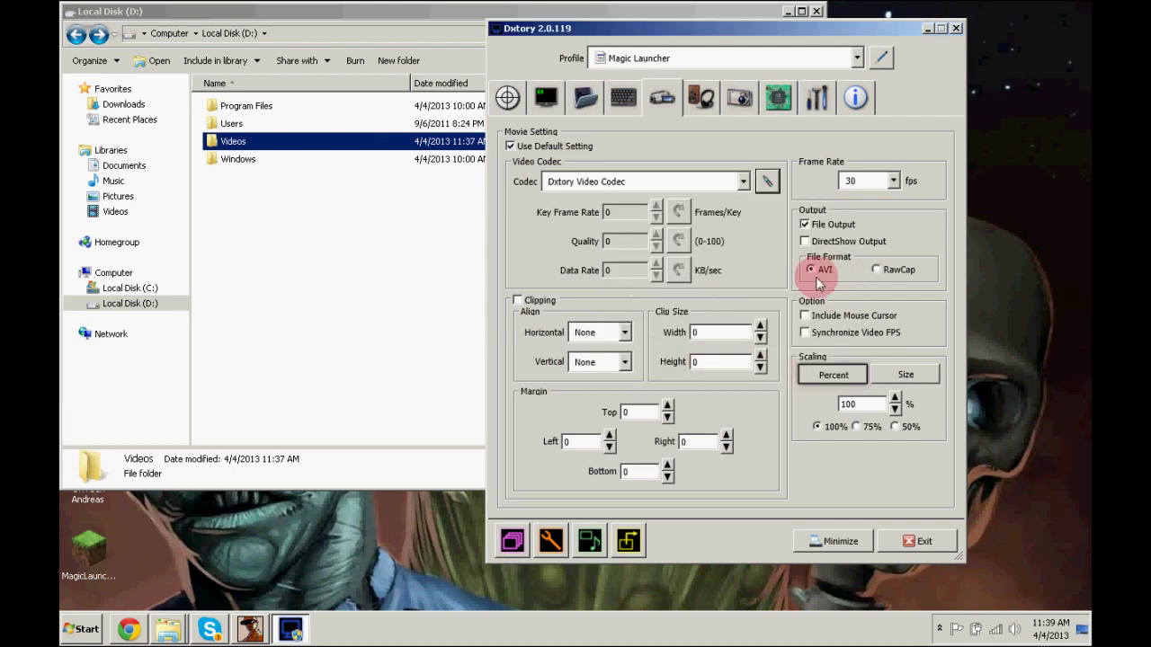
click(804, 223)
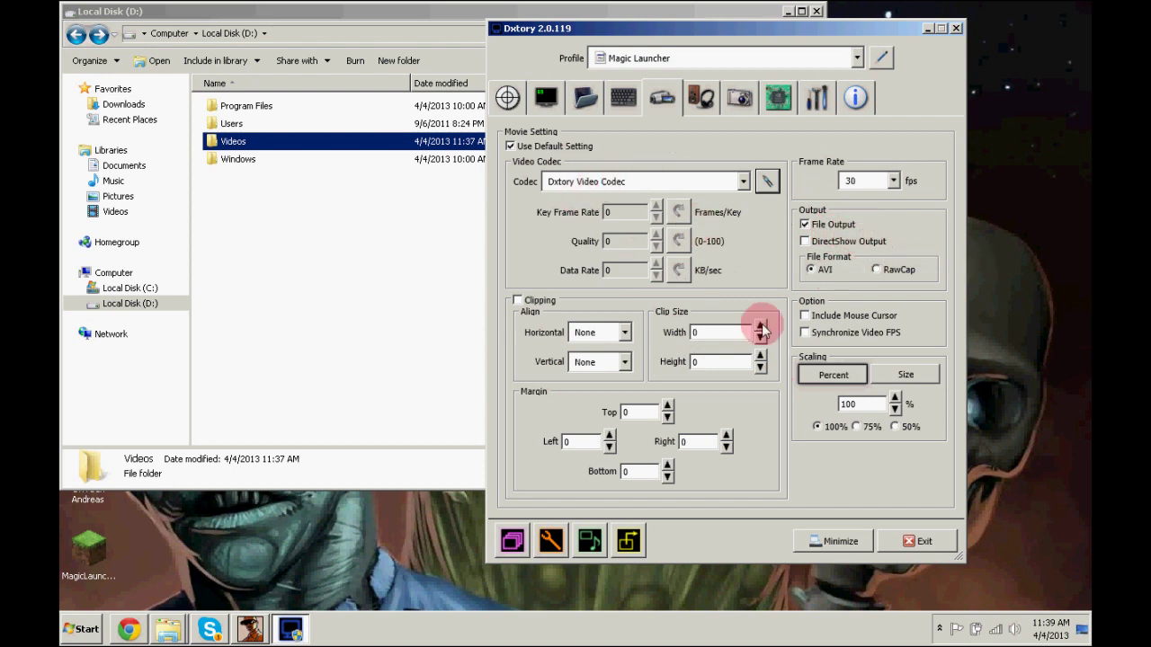
click(624, 335)
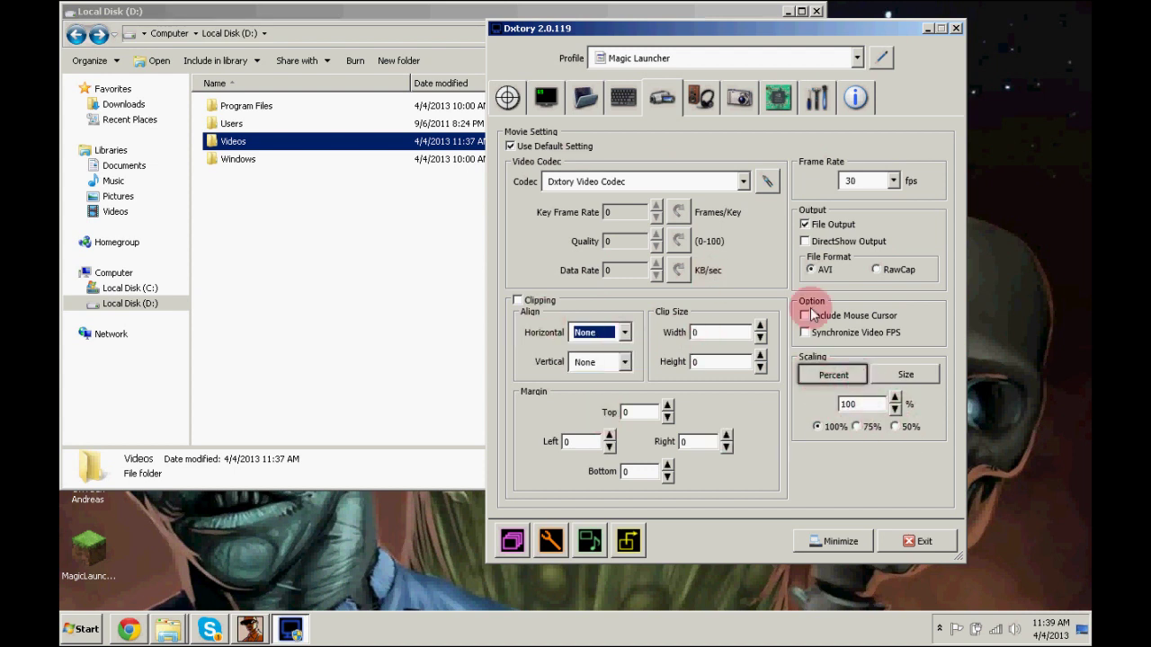
click(703, 99)
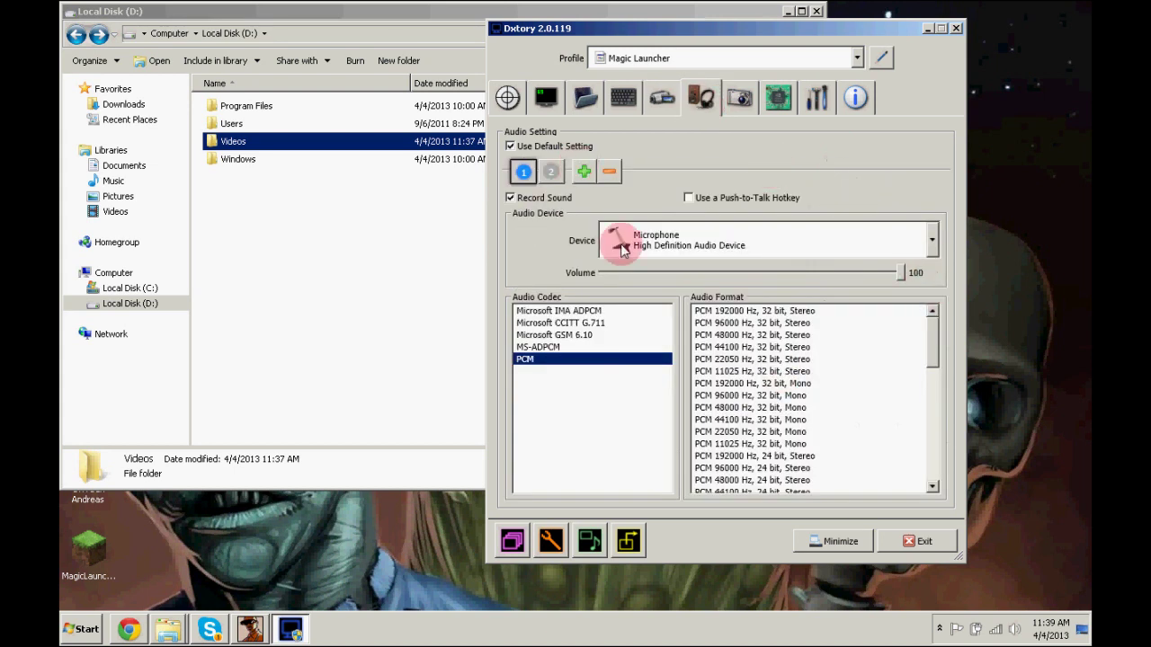
Step: Keep Microphone on audio stream 1 and add a second audio stream, removing the accidental third
click(661, 235)
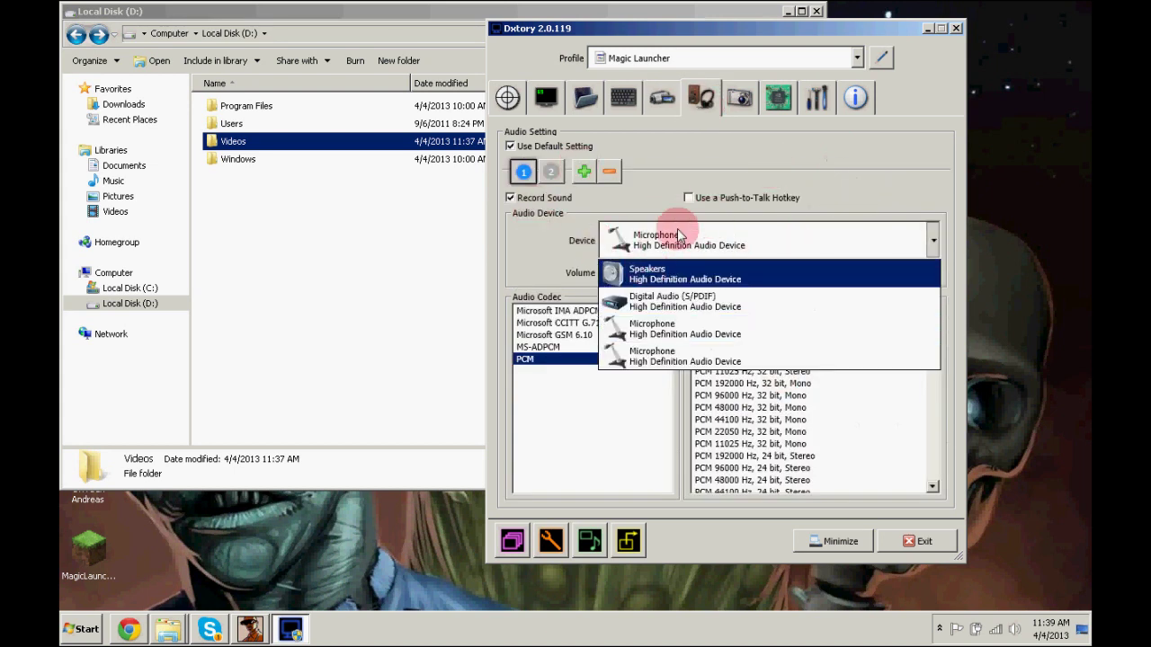
click(690, 240)
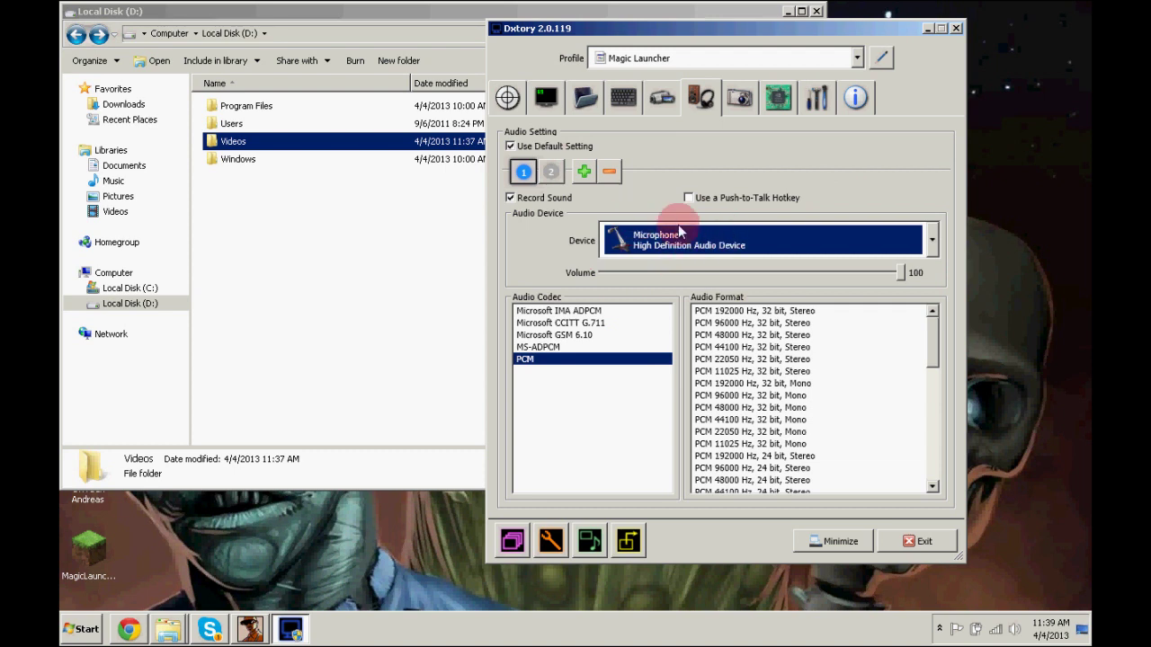
click(551, 180)
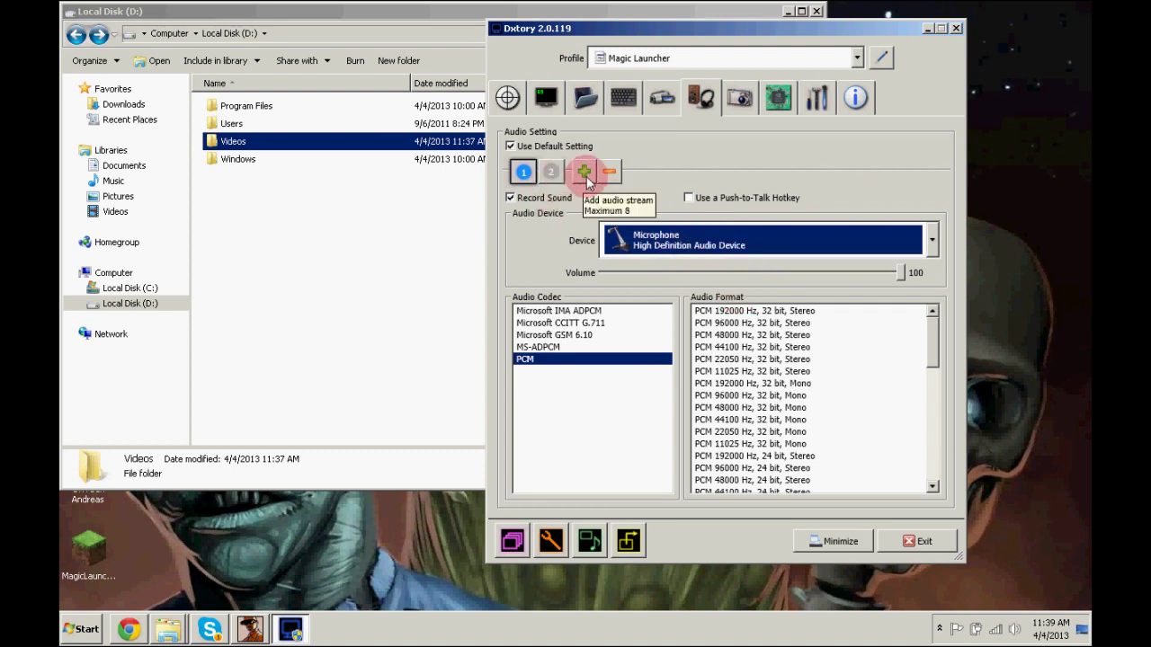
click(586, 176)
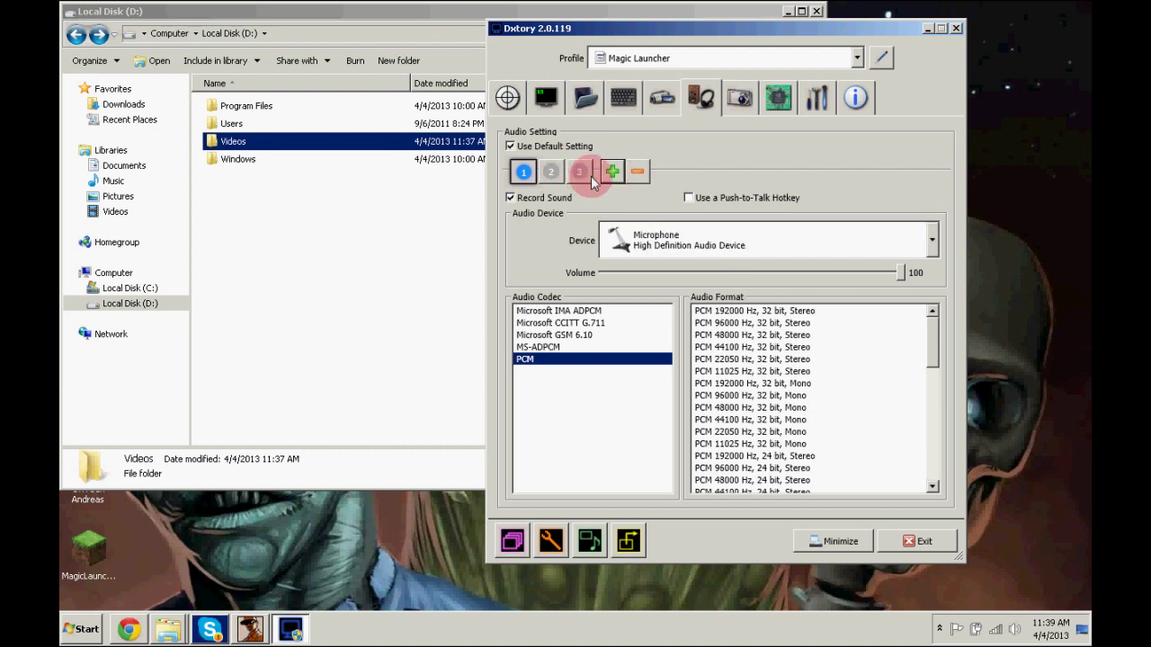
click(580, 172)
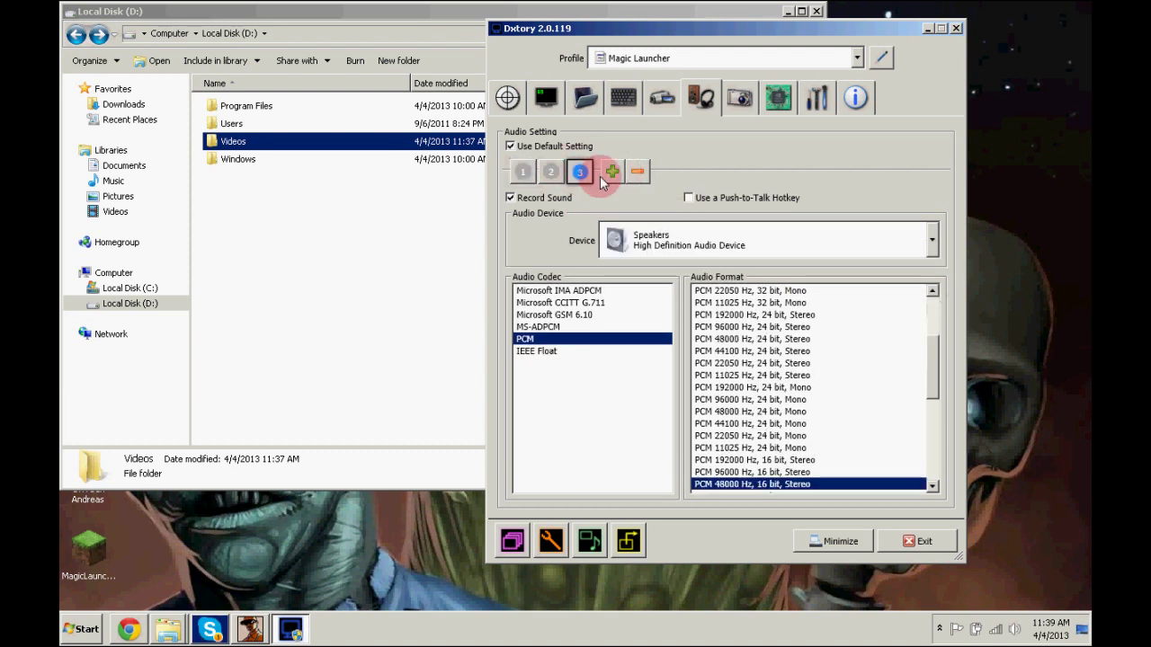
click(637, 171)
click(551, 172)
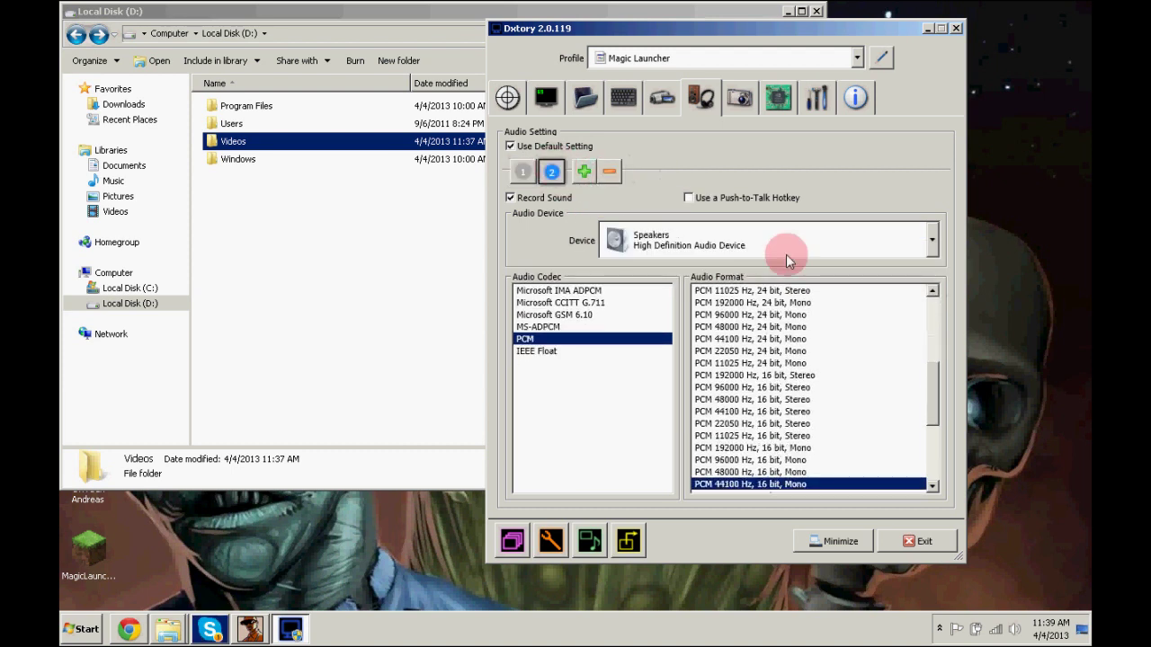
Step: Set audio stream 2's device to Speakers, then review the microphone stream again
click(749, 245)
click(661, 260)
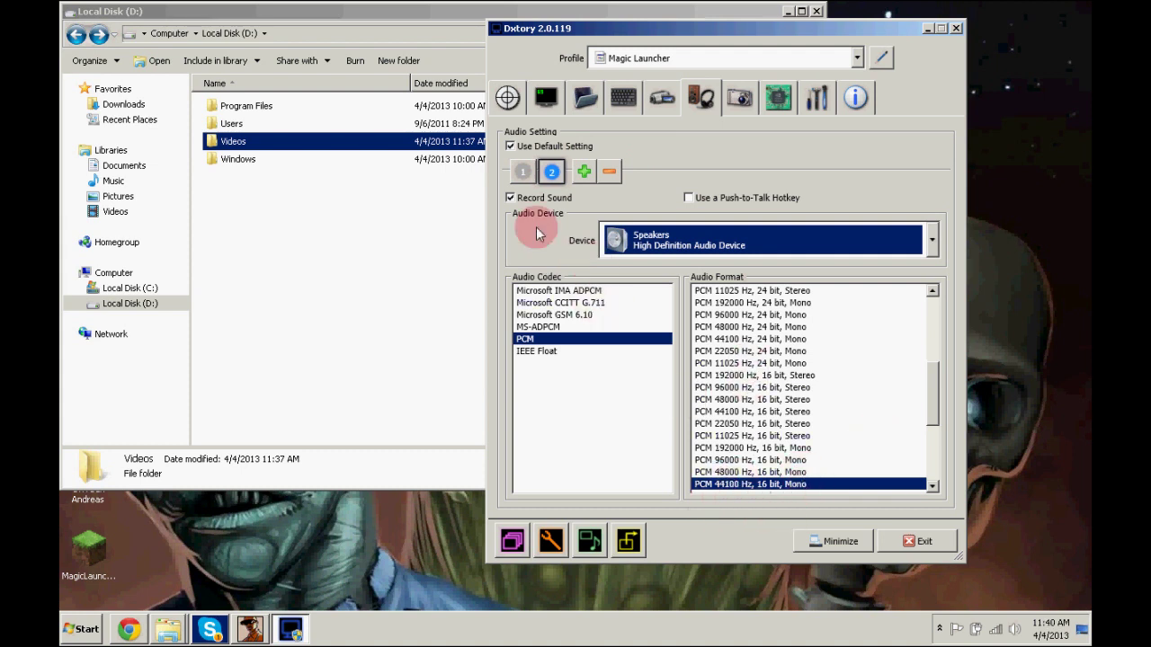
click(522, 171)
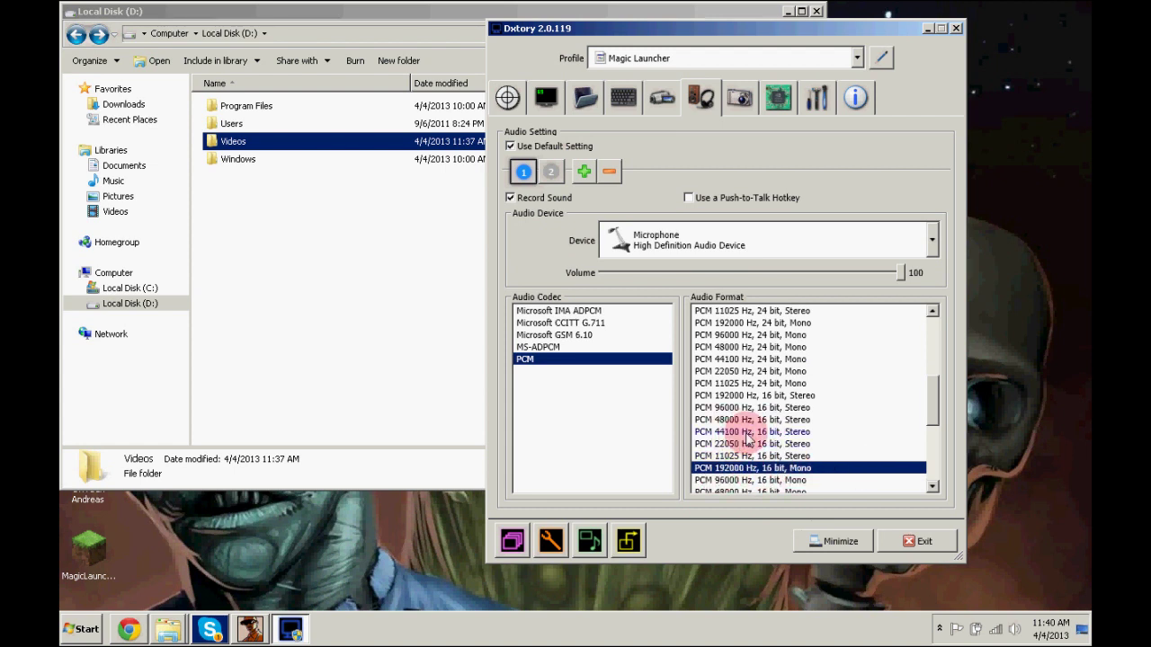
scroll(812, 490, down, 1)
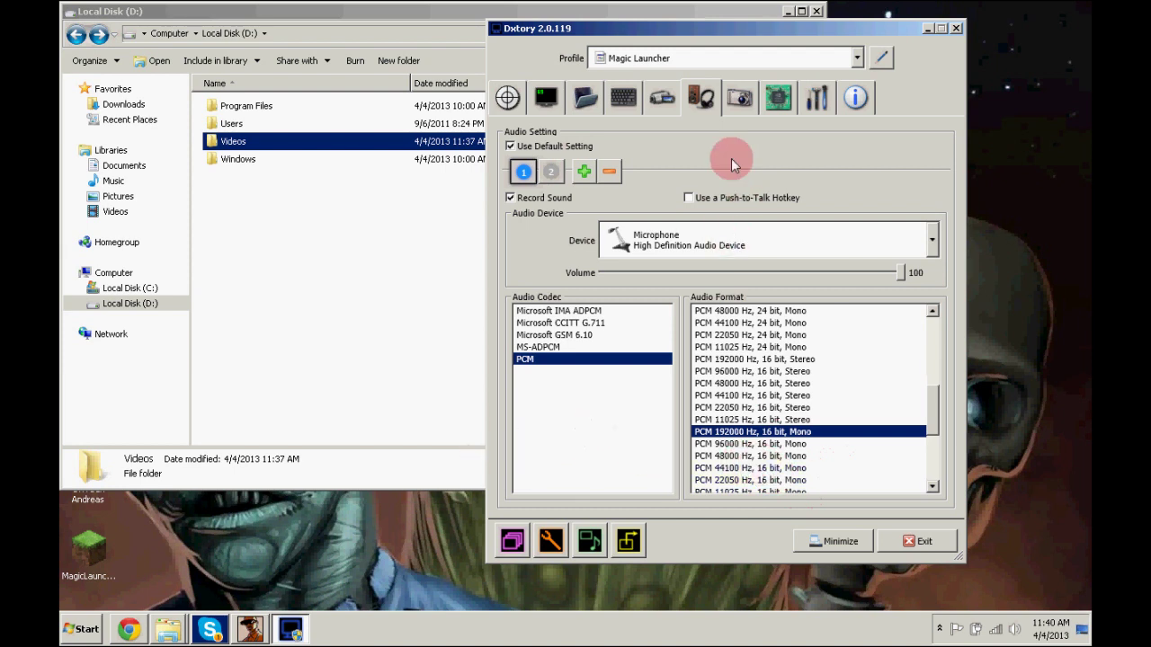
click(739, 98)
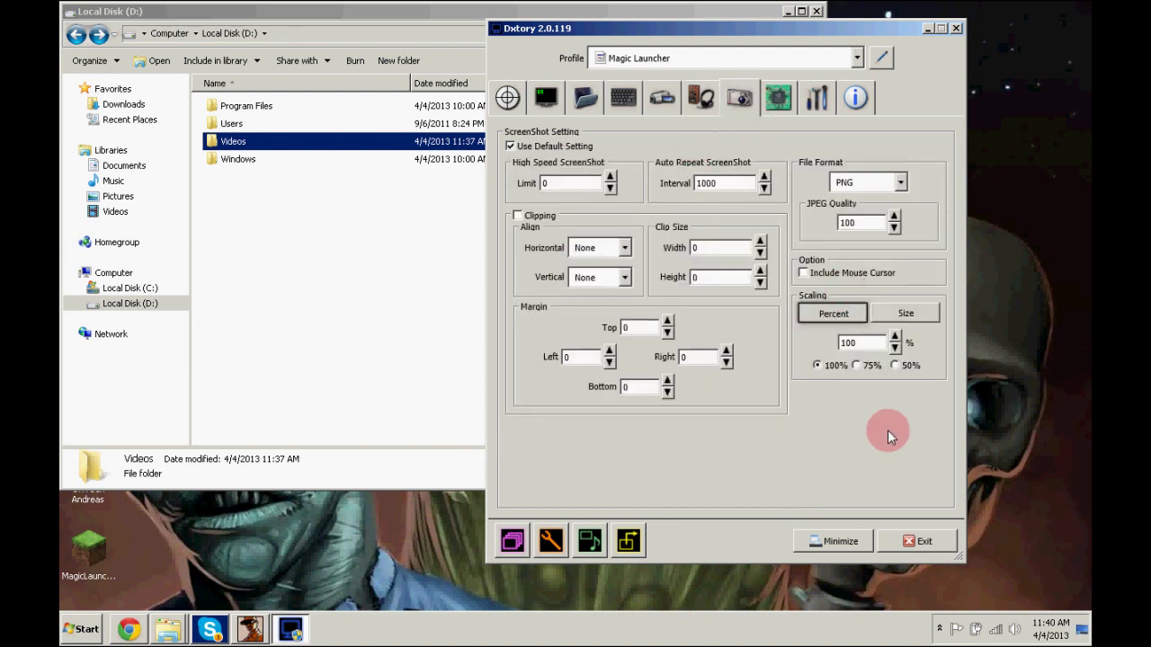
Step: Review the Advanced and Global tabs, then confirm the licence shows Registered with unlimited expiry
click(781, 101)
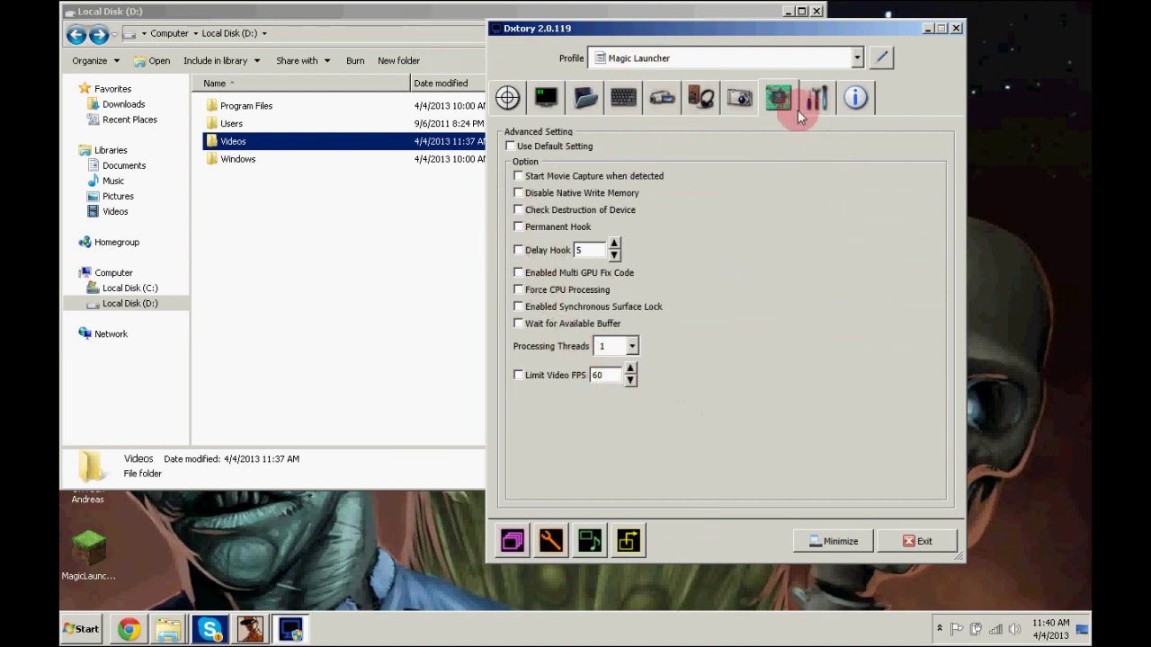
click(818, 101)
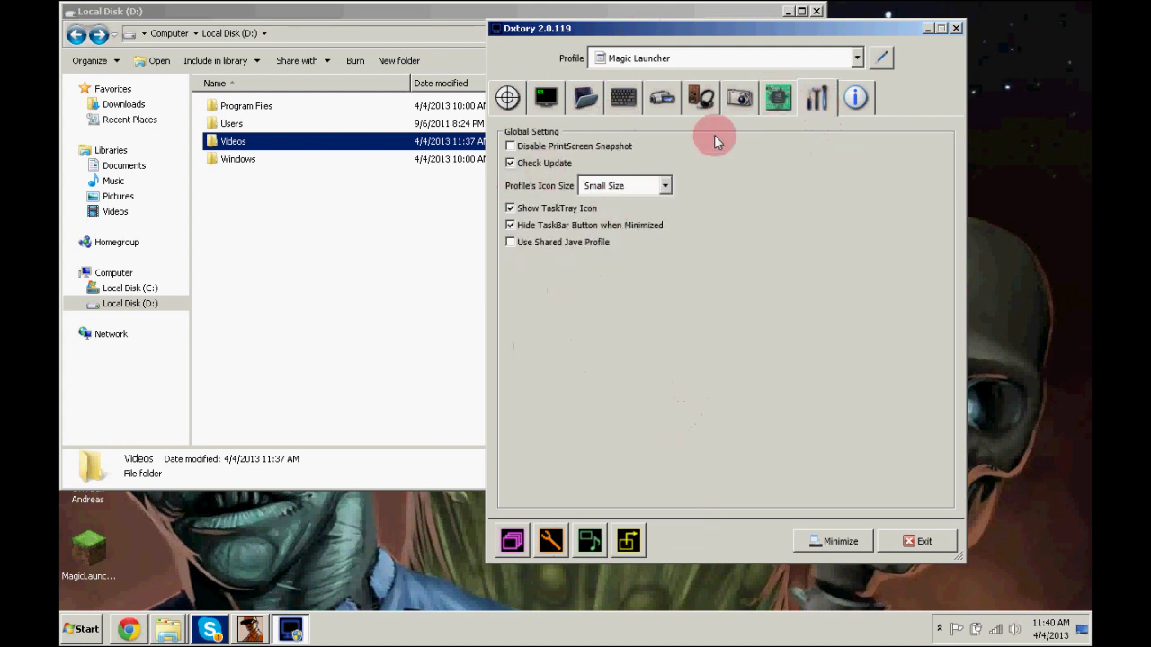
click(856, 93)
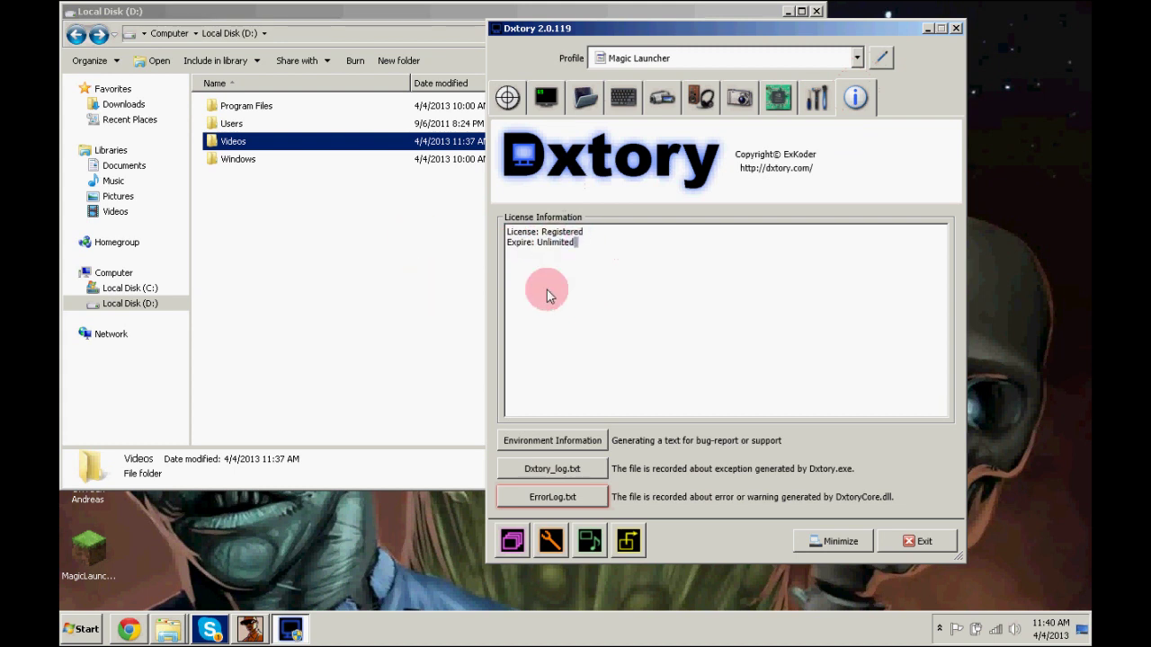
mouse_move(544, 296)
mouse_down()
mouse_move(509, 241)
mouse_move(582, 249)
mouse_up()
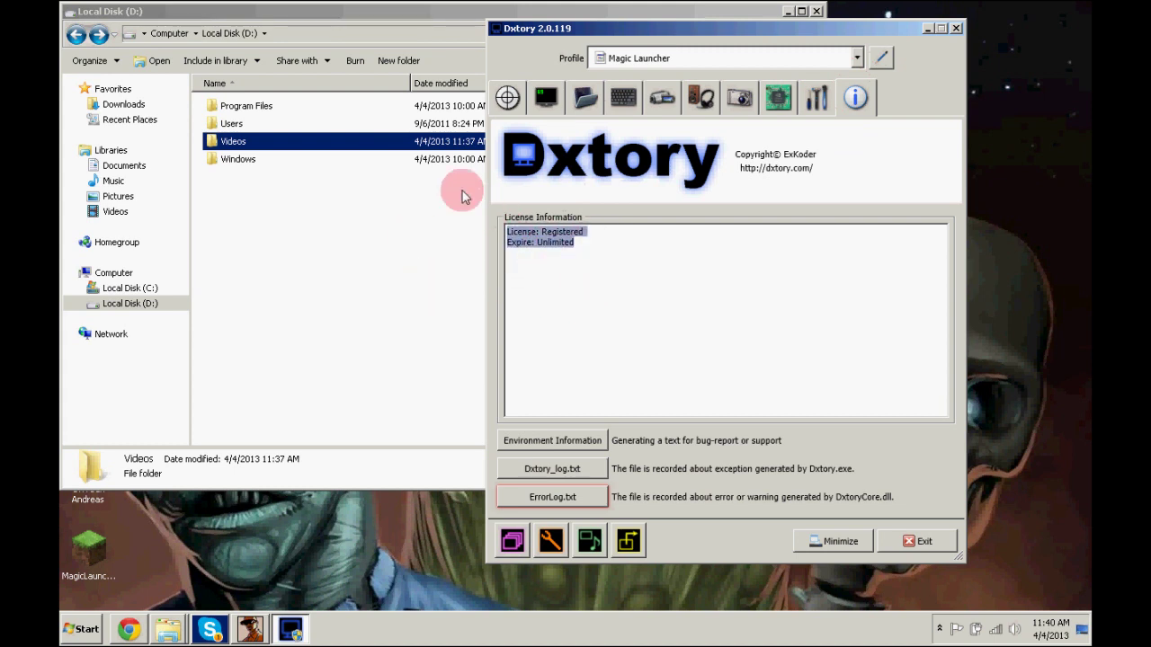
drag(582, 250, 522, 249)
click(729, 288)
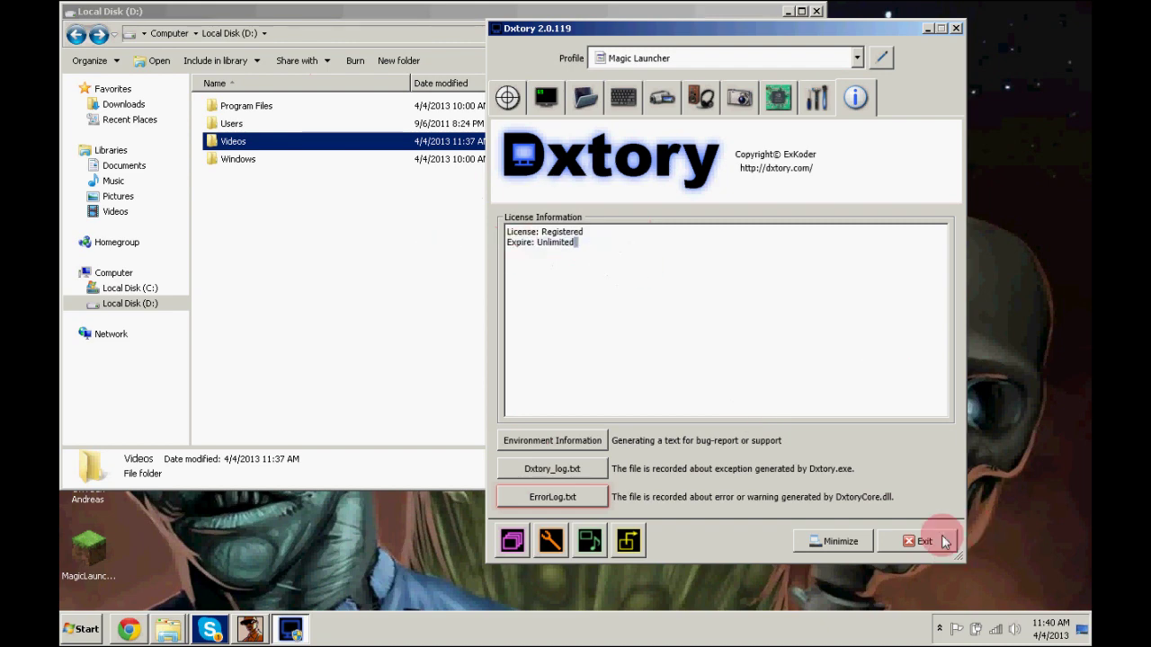
Step: Close Dxtory and the Local Disk (D:) window, then delete the DxtoryLicence and DxtorySetup desktop files
click(957, 28)
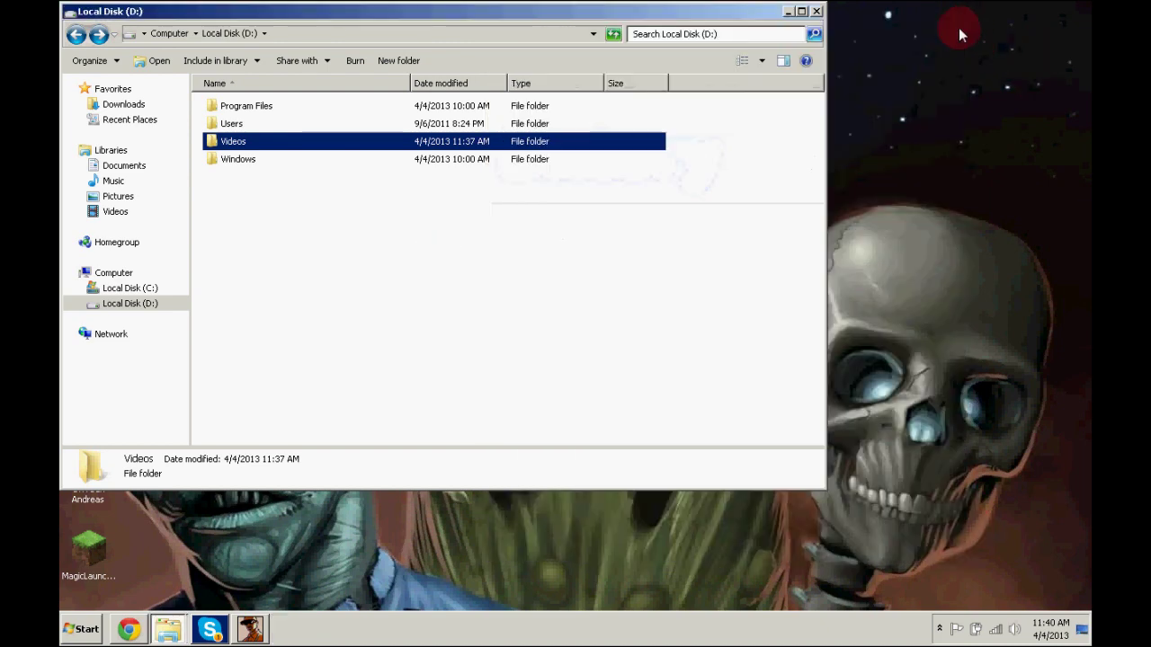
click(815, 12)
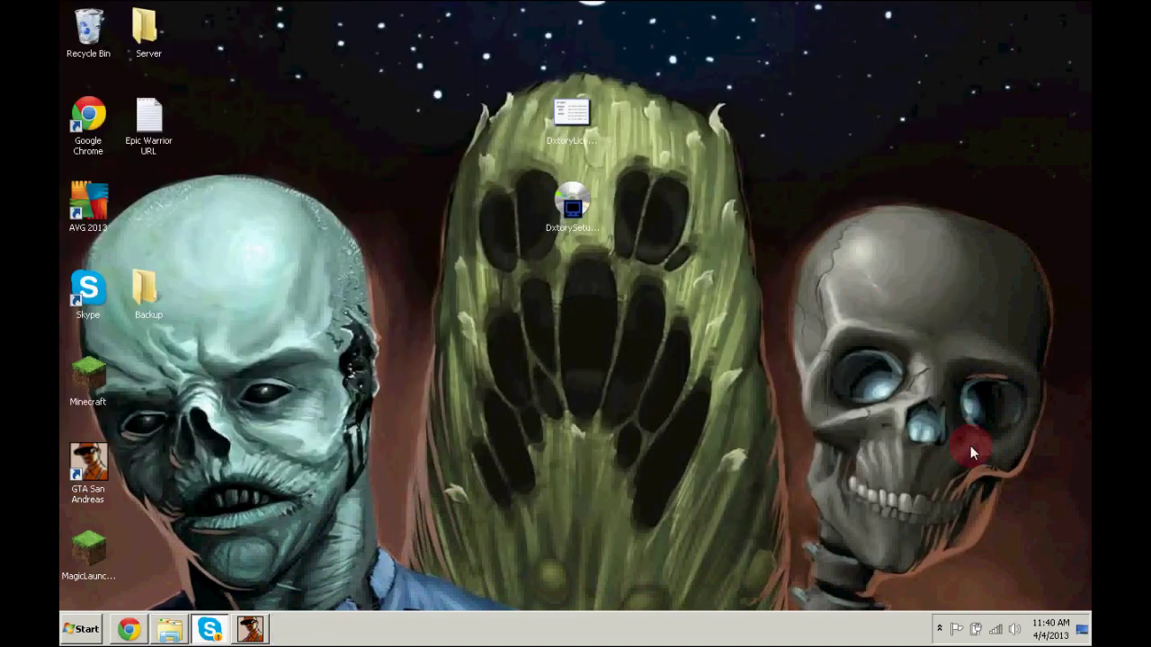
key(Delete)
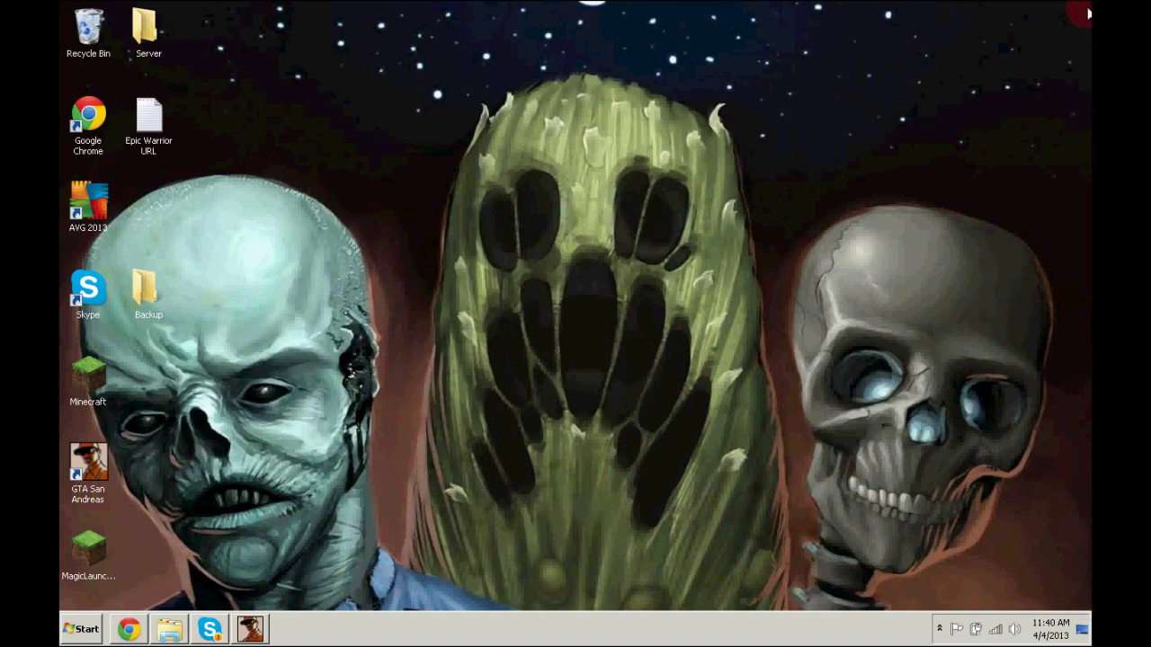
drag(1079, 9, 380, 590)
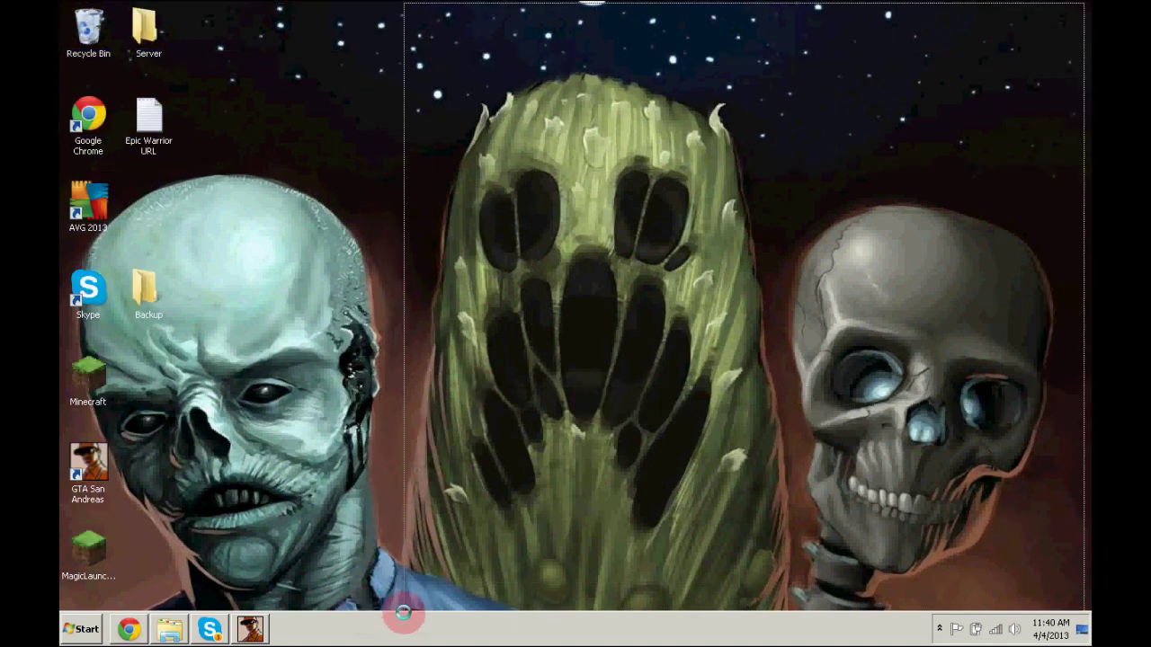
drag(380, 591, 404, 609)
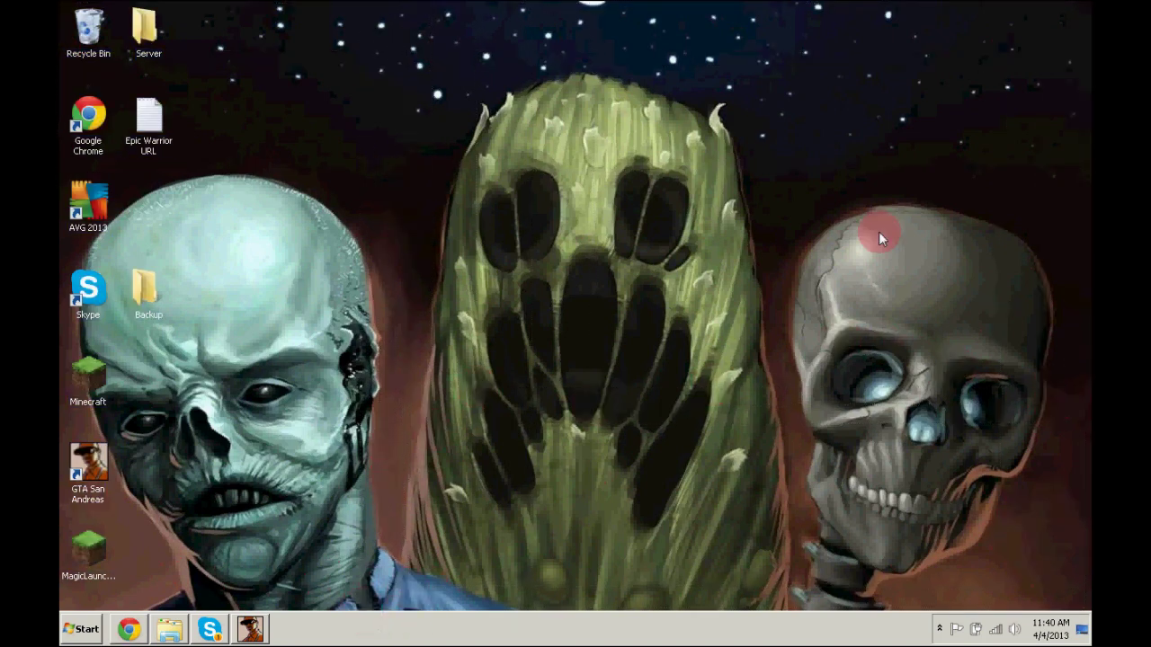